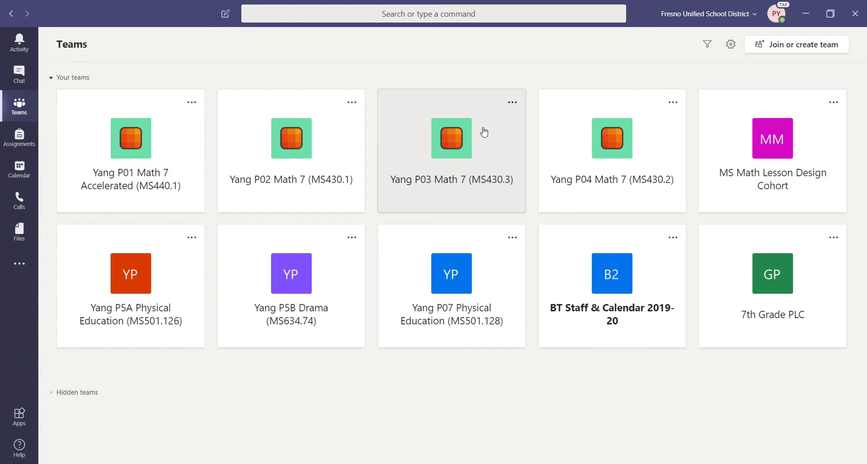
Open the Class Notebook of the P03 Math 7 (MS430.3) team and show its section and page navigation
{"action": "left_click", "coordinate": [482, 132]}
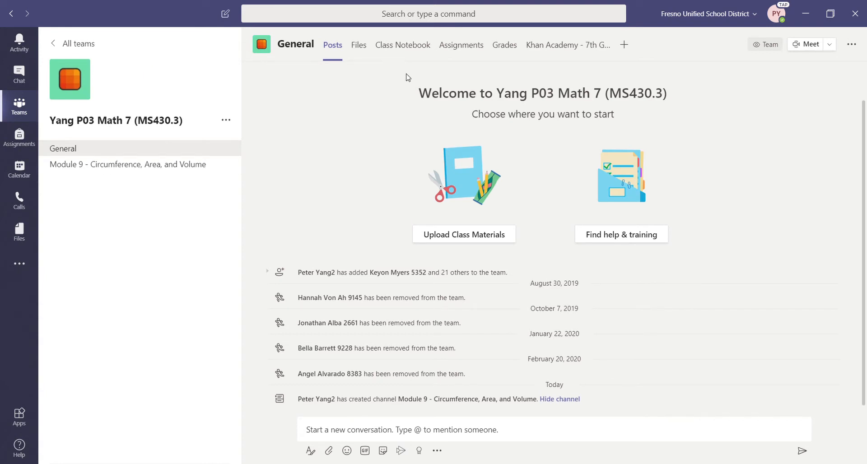
{"action": "left_click", "coordinate": [409, 48]}
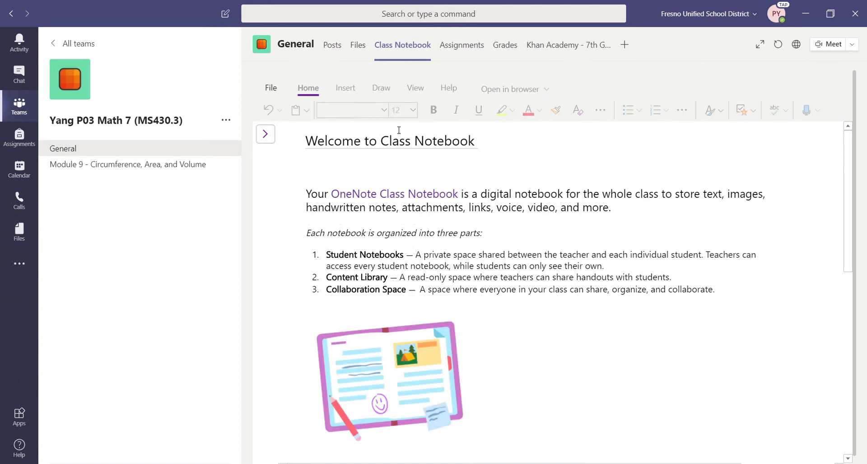
{"action": "left_click", "coordinate": [270, 140]}
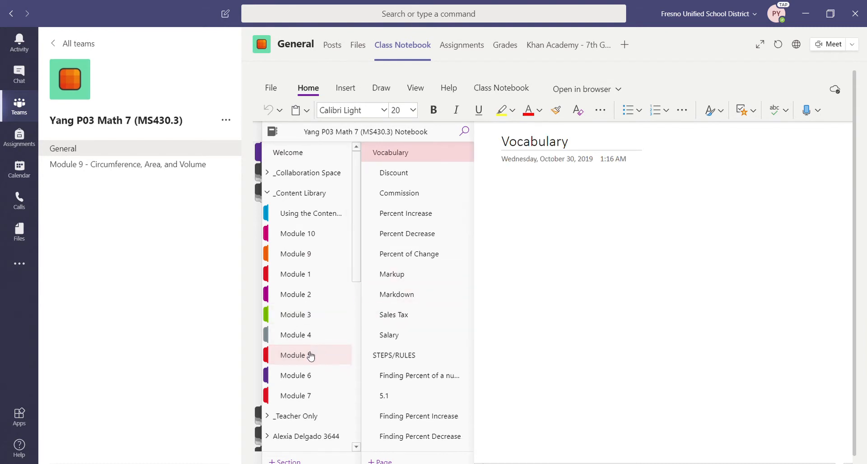
Browse the Module 5 page list and view the Finding Total Cost, Using Percent Change, Discount and Vocabulary pages
{"action": "scroll", "coordinate": [309, 352], "scroll_direction": "down", "scroll_amount": 2}
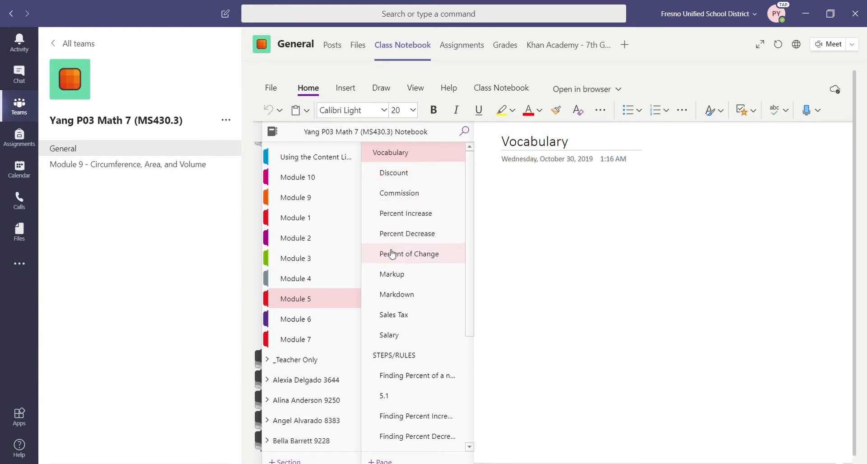
{"action": "scroll", "coordinate": [394, 262], "scroll_direction": "down", "scroll_amount": 3}
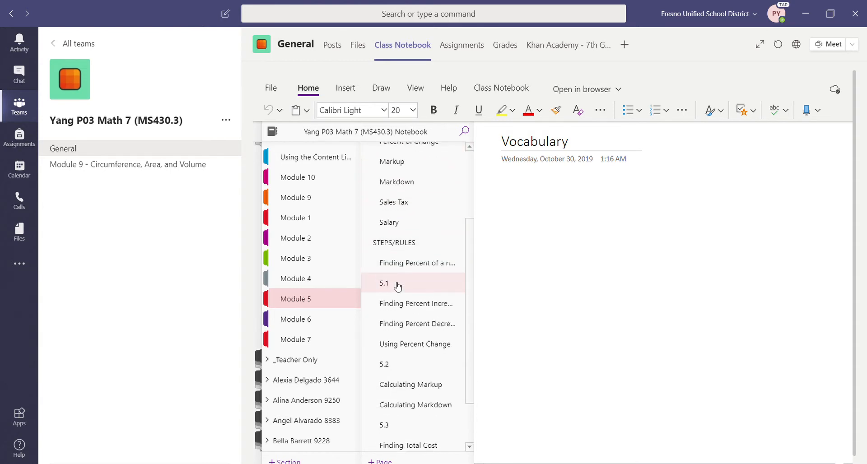
{"action": "scroll", "coordinate": [397, 293], "scroll_direction": "down", "scroll_amount": 2}
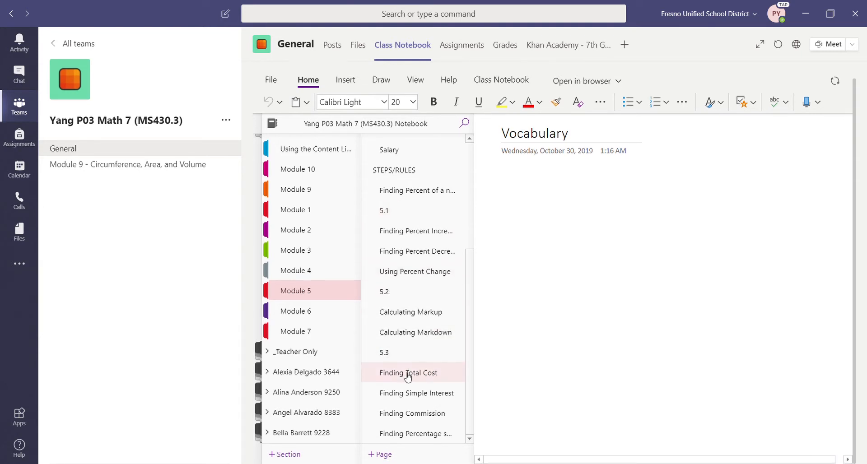
{"action": "left_click", "coordinate": [403, 373]}
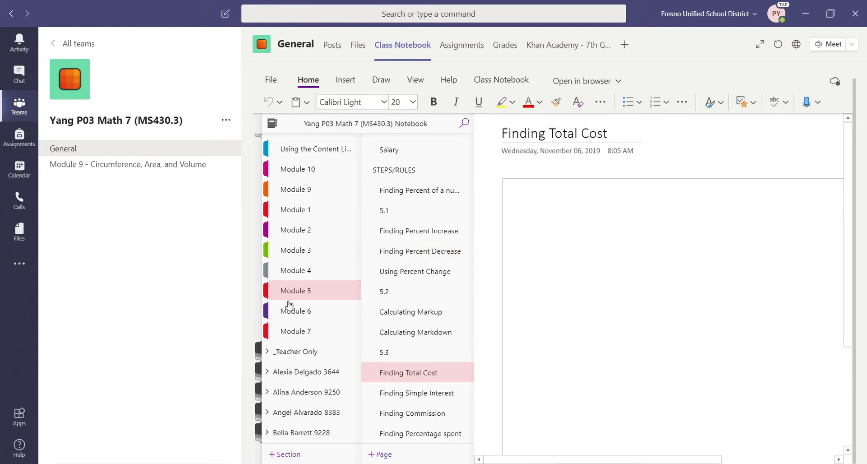
{"action": "left_click", "coordinate": [391, 269]}
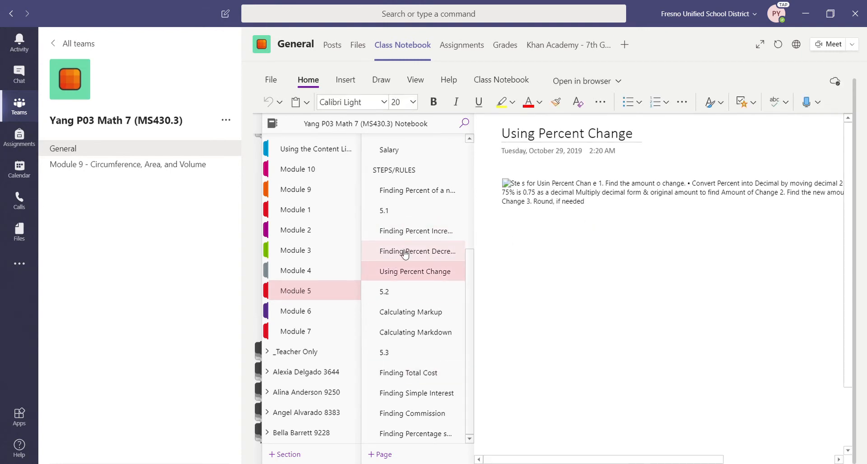
{"action": "scroll", "coordinate": [400, 267], "scroll_direction": "up", "scroll_amount": 3}
{"action": "scroll", "coordinate": [400, 267], "scroll_direction": "up", "scroll_amount": 2}
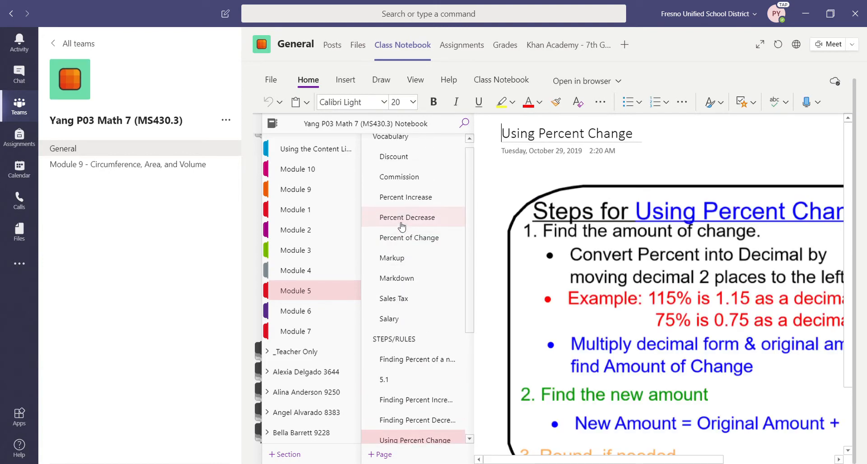
{"action": "left_click", "coordinate": [402, 158]}
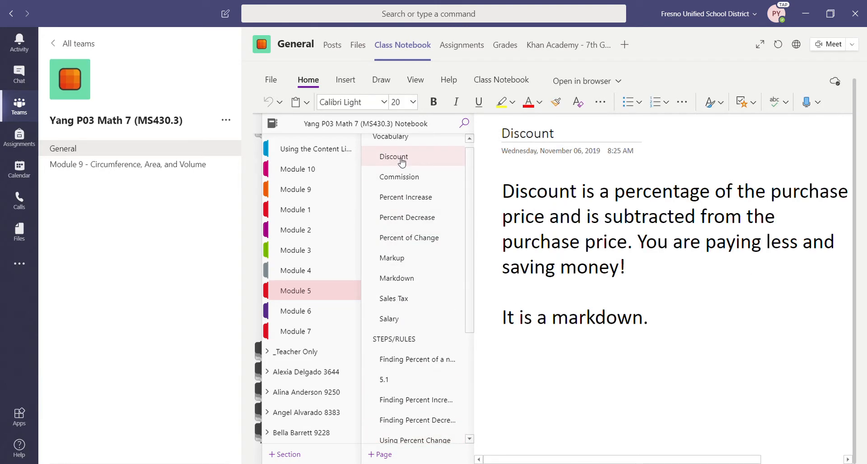
{"action": "scroll", "coordinate": [401, 160], "scroll_direction": "up", "scroll_amount": 1}
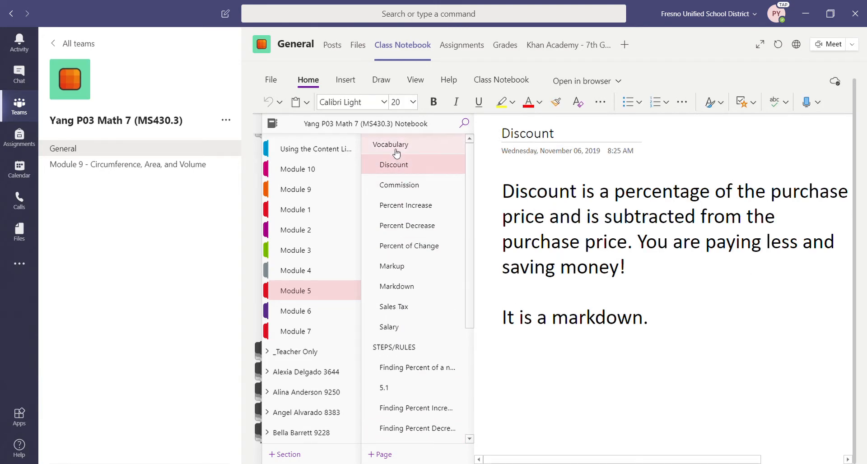
{"action": "left_click", "coordinate": [395, 150]}
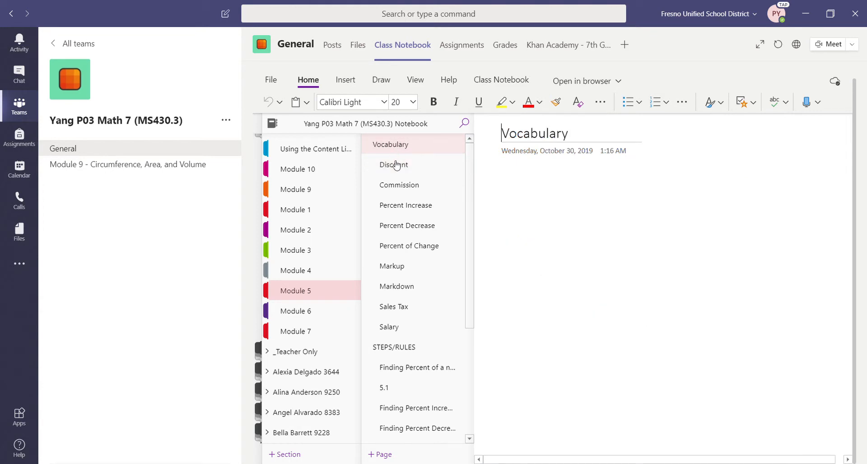
{"action": "left_click", "coordinate": [396, 165]}
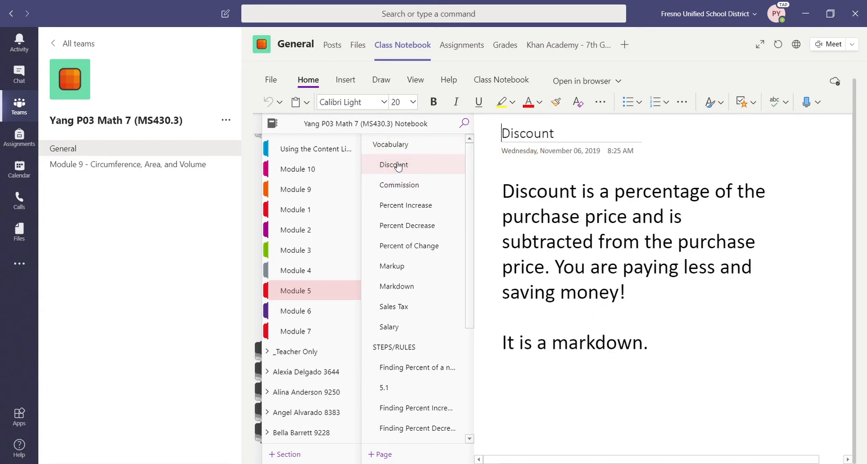
Indent the Discount page one more subpage level and promote it back one level
{"action": "right_click", "coordinate": [391, 164]}
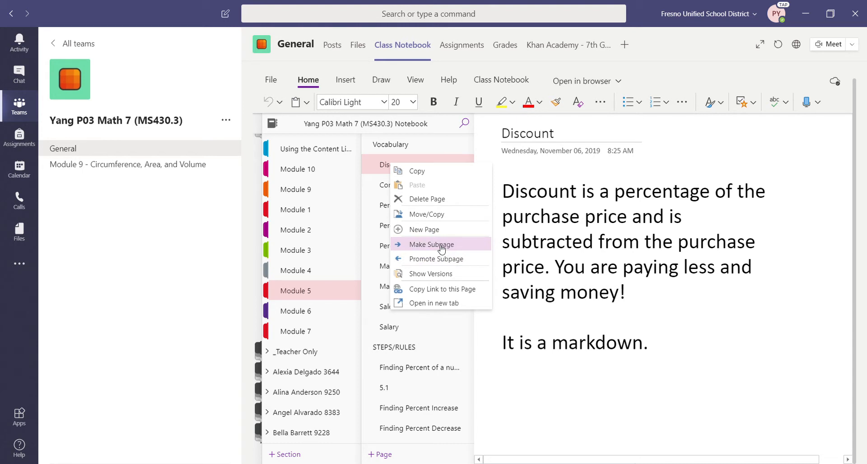
{"action": "left_click", "coordinate": [441, 244]}
{"action": "right_click", "coordinate": [411, 165]}
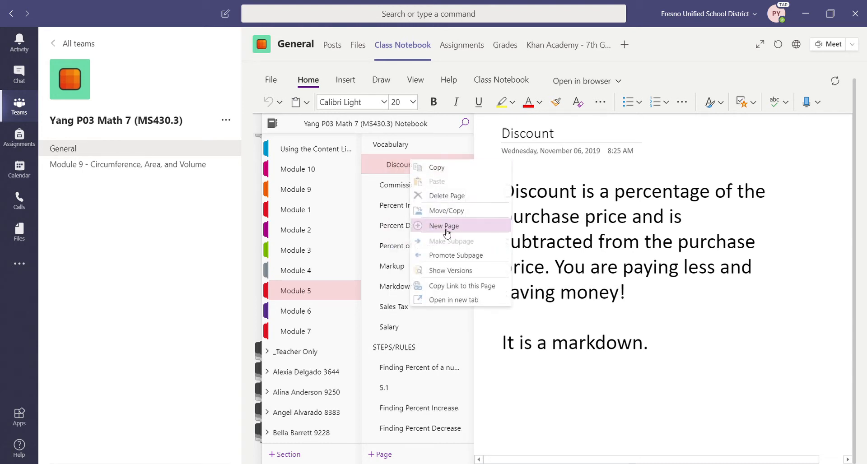
{"action": "left_click", "coordinate": [447, 256]}
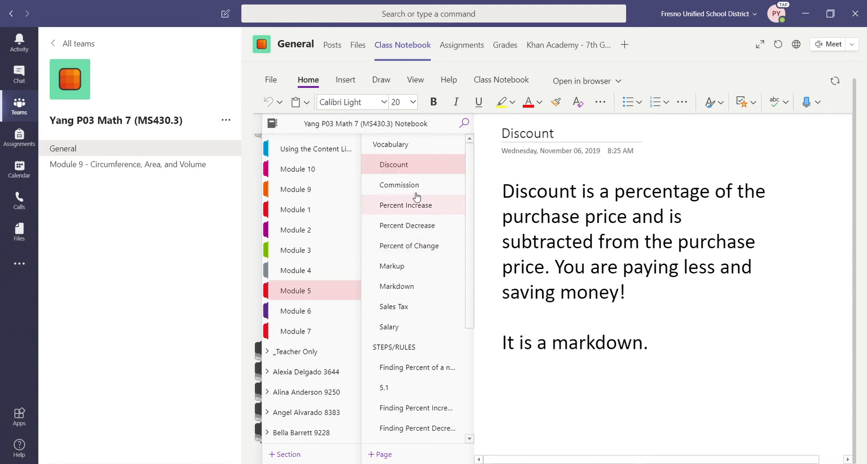
Promote the Discount page to the main page level and make it a subpage of Vocabulary again
{"action": "right_click", "coordinate": [403, 167]}
{"action": "left_click", "coordinate": [450, 264]}
{"action": "right_click", "coordinate": [398, 163]}
{"action": "left_click", "coordinate": [431, 239]}
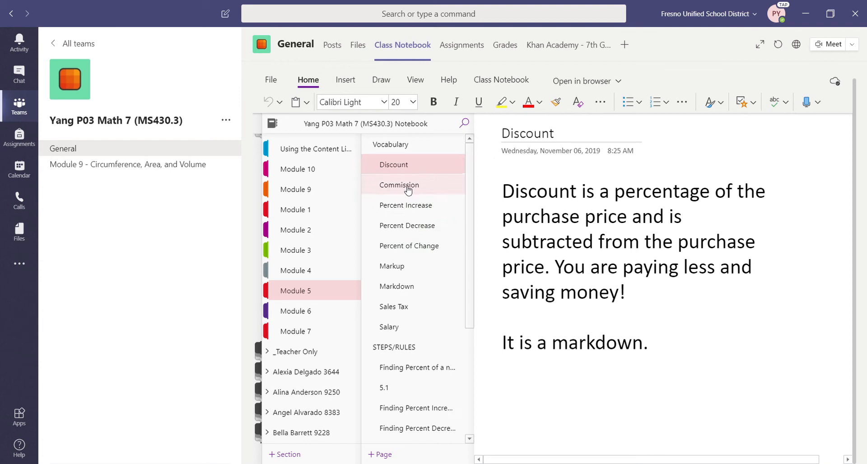
Add a page directly below Vocabulary in Module 5 and title it "New page"
{"action": "left_click", "coordinate": [400, 150]}
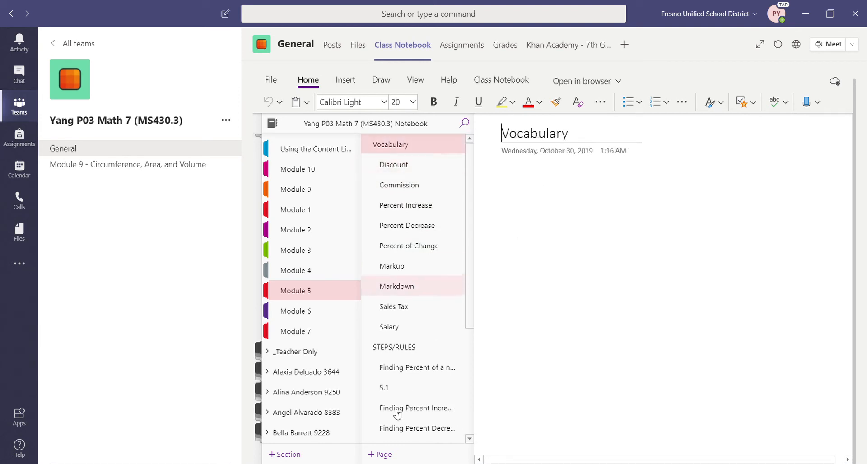
{"action": "left_click", "coordinate": [384, 454]}
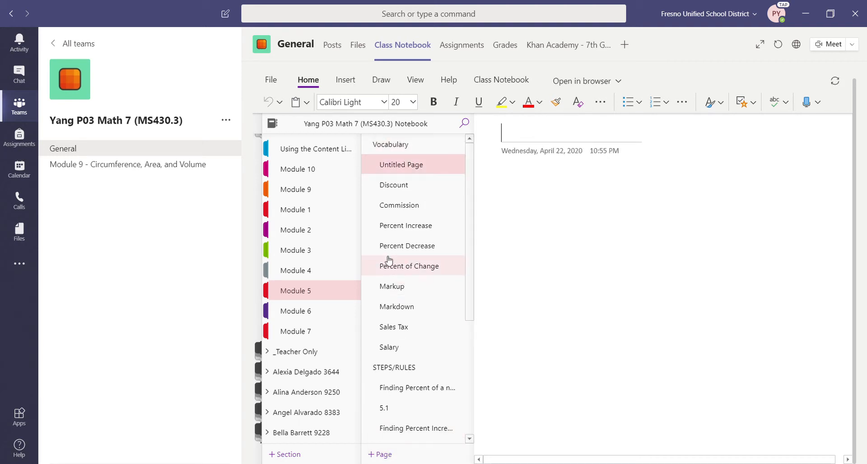
{"action": "type", "text": "New page"}
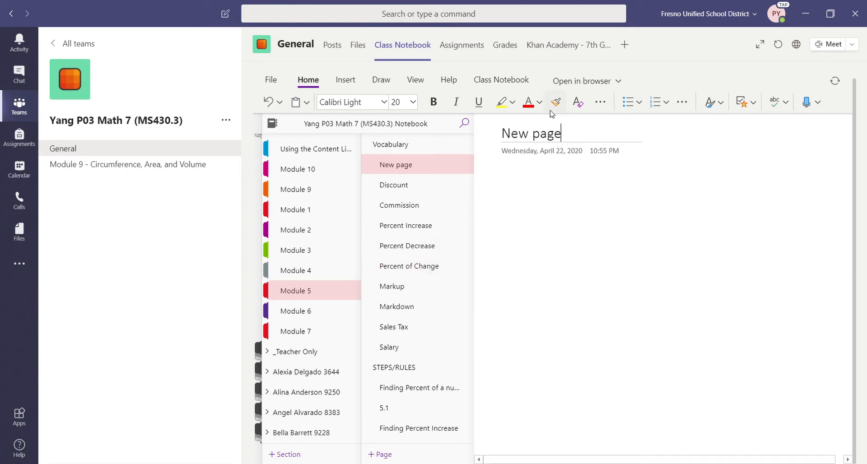
Reopen the page titled New page and enter "This is a new page" in its body
{"action": "left_click", "coordinate": [397, 187]}
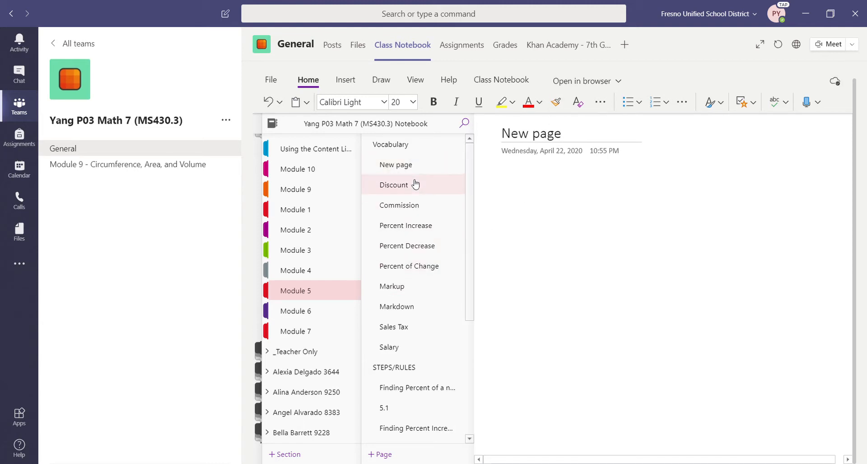
{"action": "left_click", "coordinate": [415, 170]}
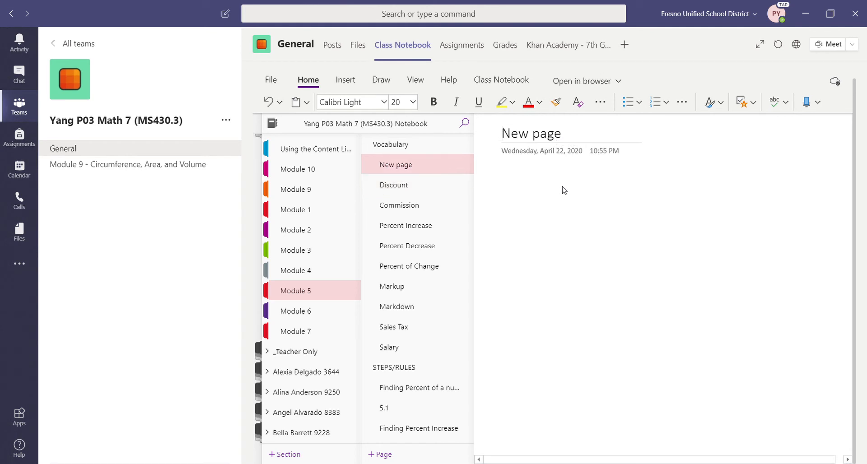
{"action": "left_click", "coordinate": [567, 190]}
{"action": "key", "text": "Return"}
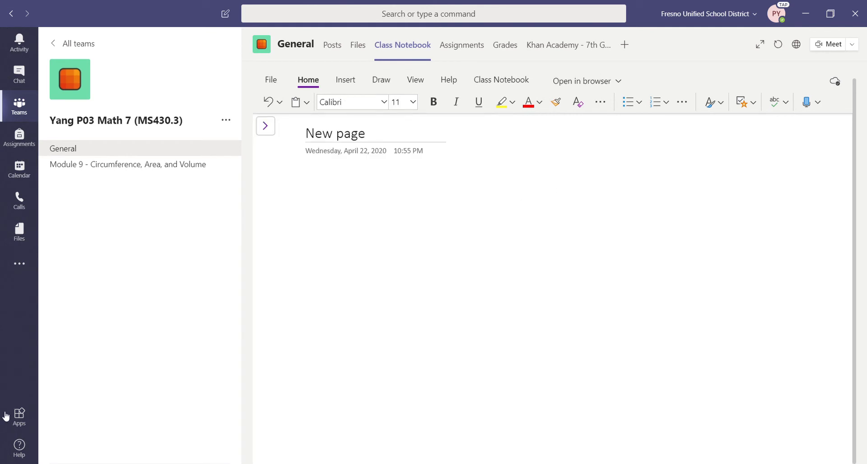
{"action": "type", "text": "This is a new page"}
Add a section named Module 11 to the Content Library and move it directly above Module 10
{"action": "left_click", "coordinate": [267, 127]}
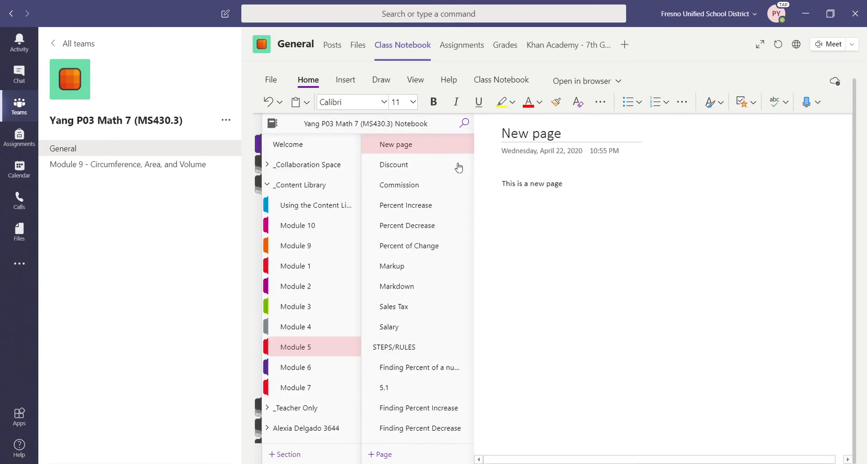
{"action": "scroll", "coordinate": [411, 170], "scroll_direction": "up", "scroll_amount": 1}
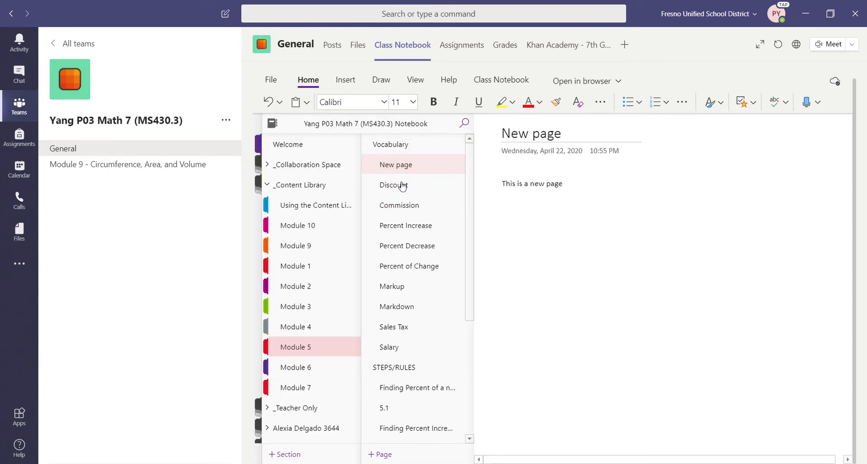
{"action": "left_click", "coordinate": [279, 456]}
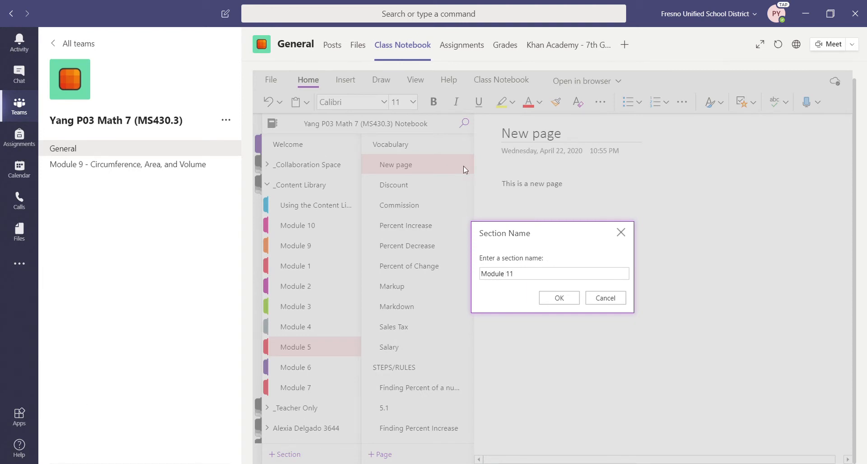
{"action": "left_click", "coordinate": [548, 298]}
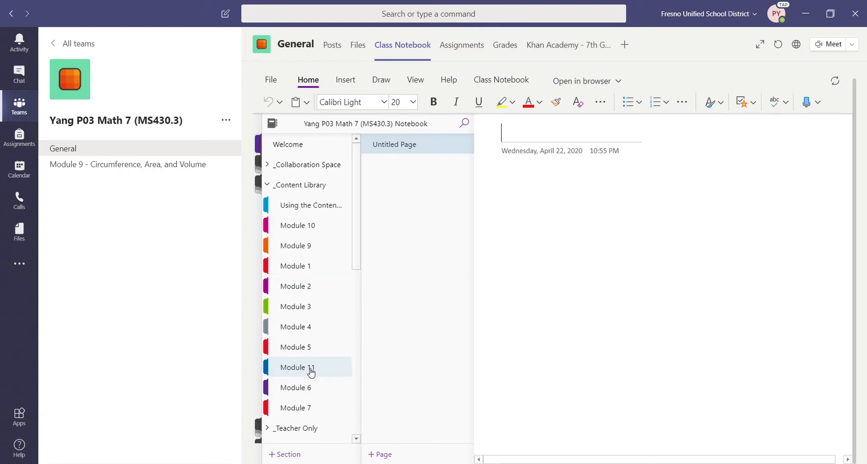
{"action": "left_click_drag", "start_coordinate": [311, 375], "coordinate": [301, 221]}
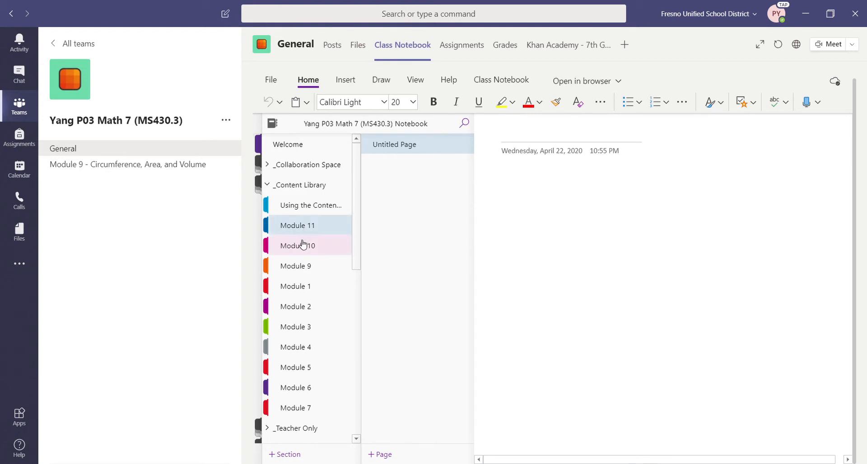
Open the Module 9 section, review the video links on the 9.2 Area of a Circle page, and open the 9.3 page
{"action": "left_click", "coordinate": [299, 246]}
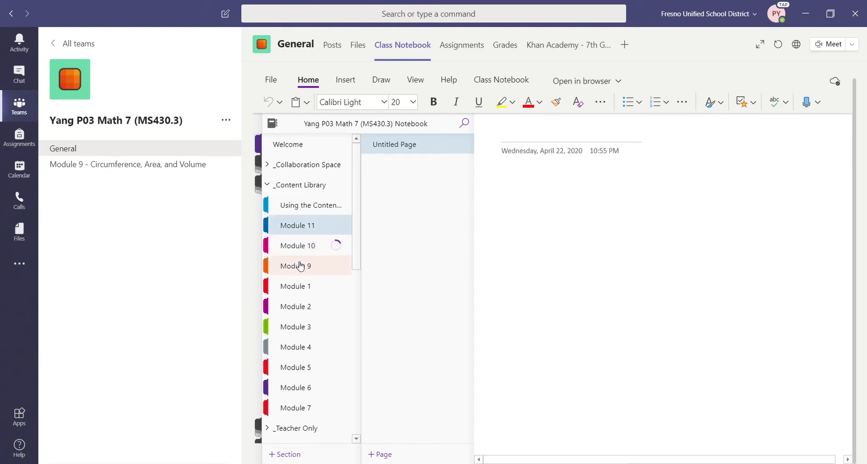
{"action": "left_click", "coordinate": [300, 267]}
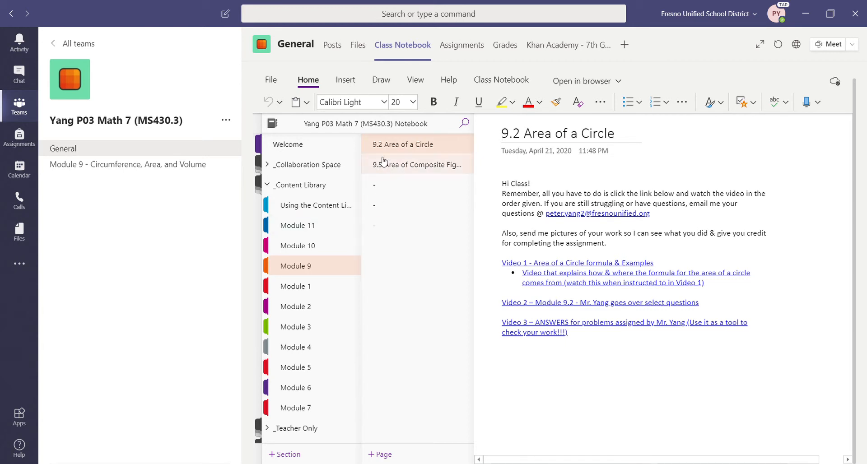
{"action": "left_click", "coordinate": [495, 191]}
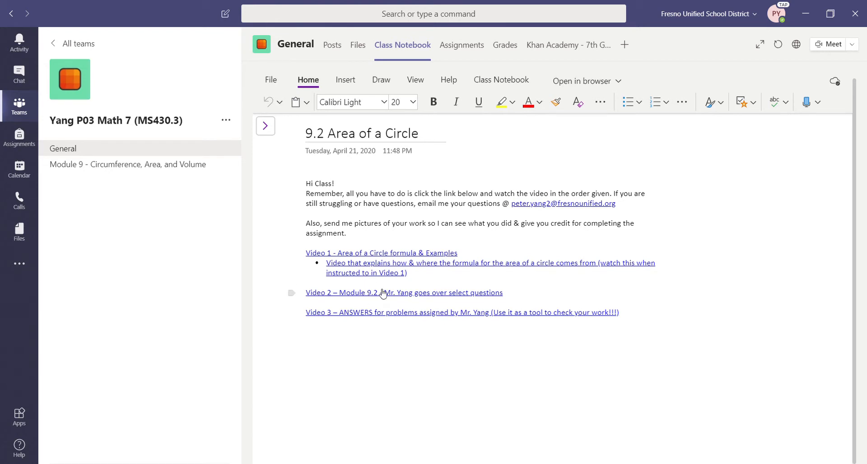
{"action": "left_click", "coordinate": [265, 126]}
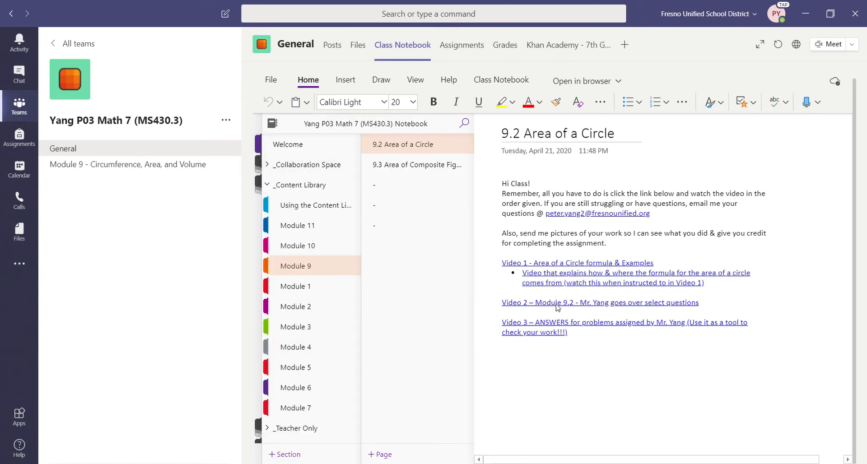
{"action": "left_click", "coordinate": [754, 230]}
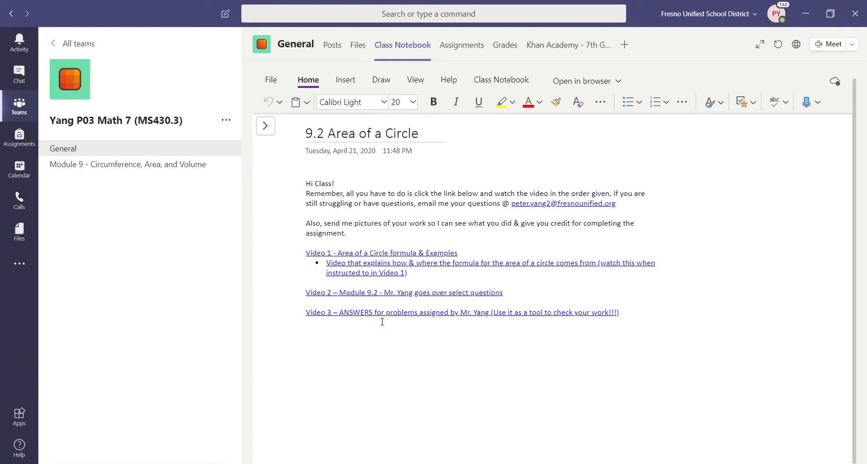
{"action": "left_click", "coordinate": [270, 131]}
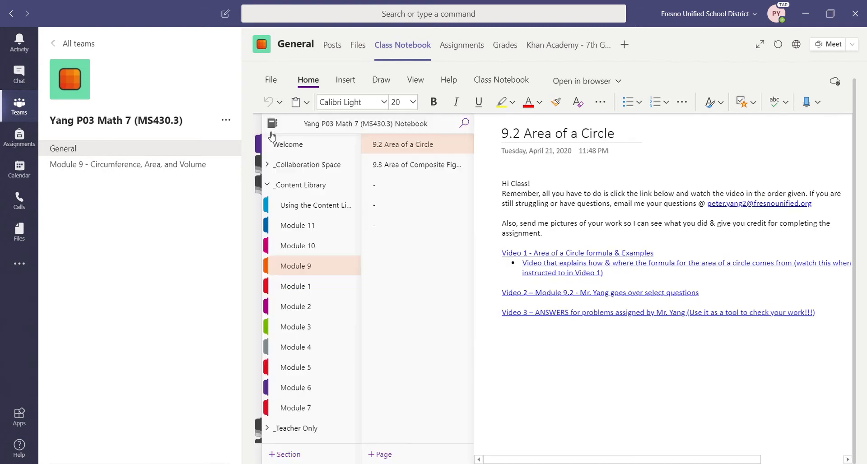
{"action": "left_click", "coordinate": [435, 170]}
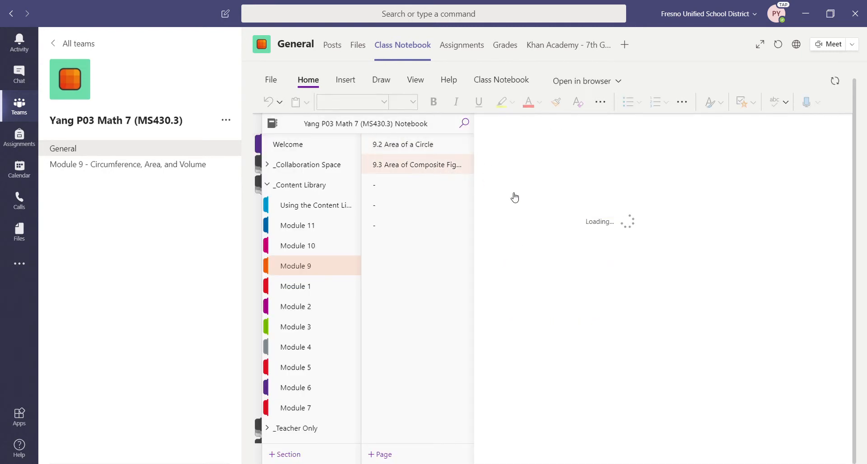
Review the video links on the 9.3 Area of Composite Figures page and check the untitled pages in Module 9
{"action": "left_click", "coordinate": [582, 303]}
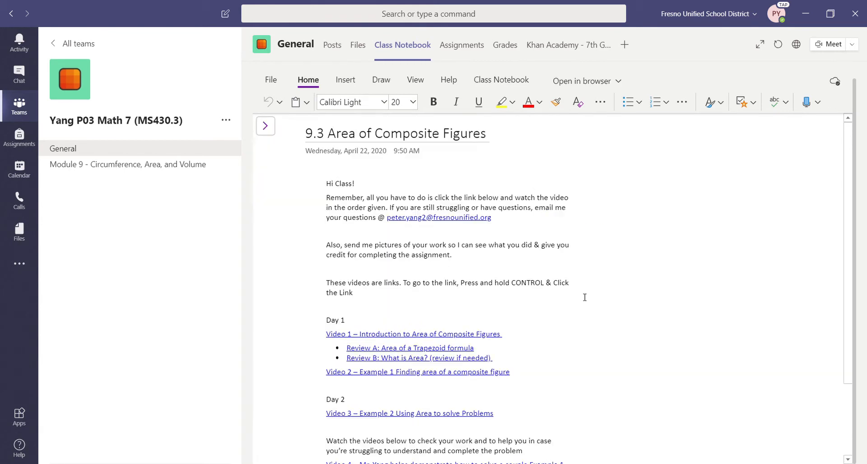
{"action": "scroll", "coordinate": [579, 300], "scroll_direction": "down", "scroll_amount": 3}
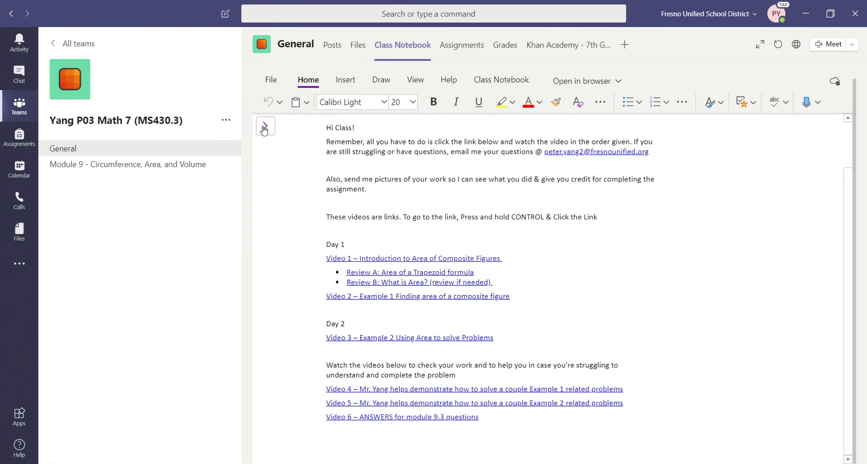
{"action": "left_click", "coordinate": [264, 127]}
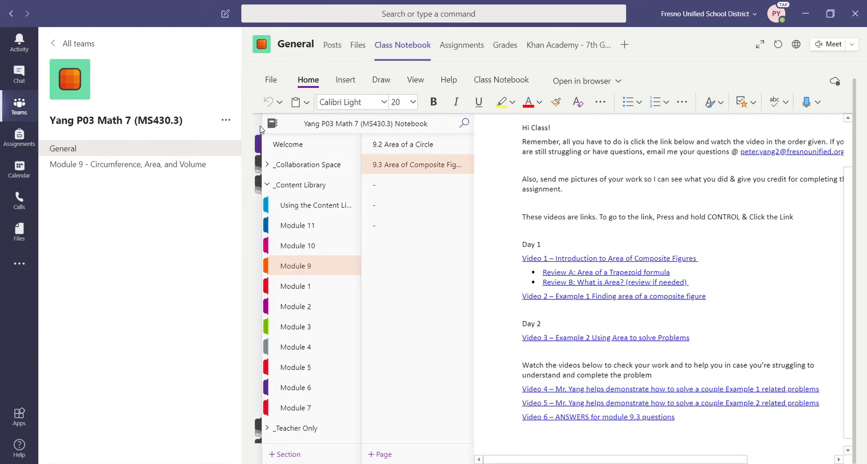
{"action": "left_click", "coordinate": [402, 191]}
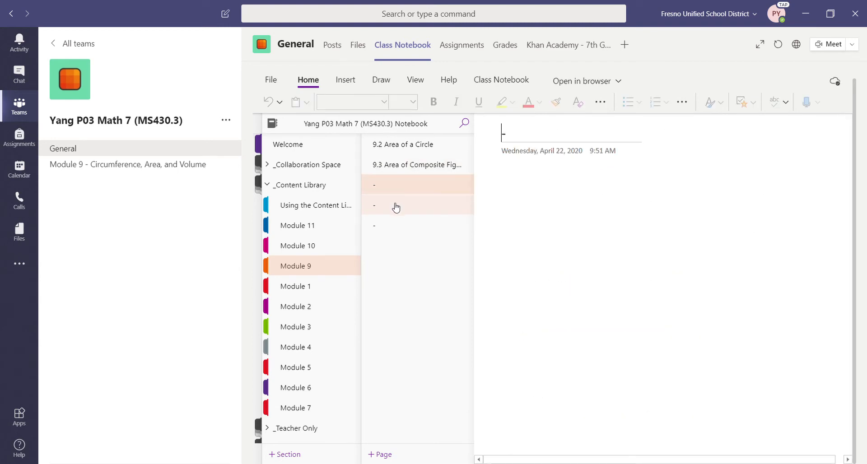
{"action": "left_click", "coordinate": [396, 207]}
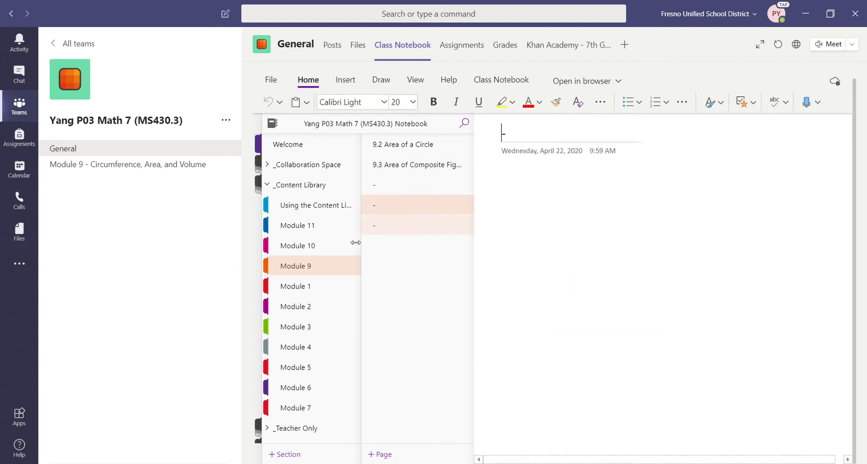
{"action": "left_click", "coordinate": [304, 268]}
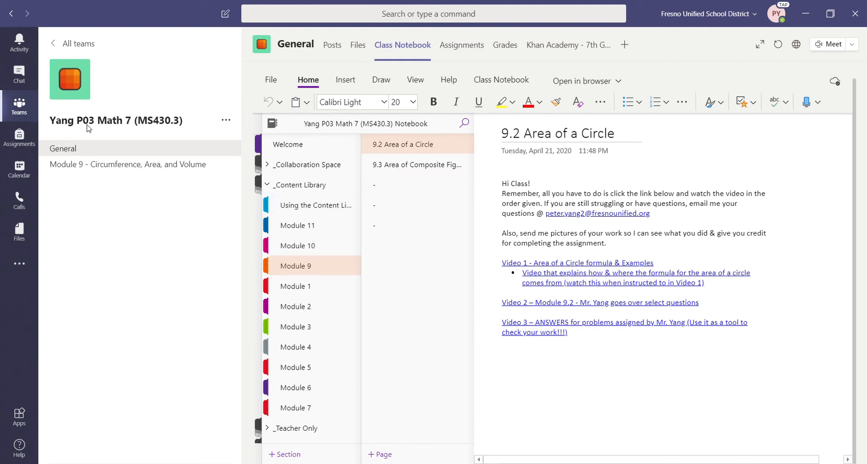
Start a copy to another notebook's Content Library and choose the Module 9 section as the source
{"action": "right_click", "coordinate": [295, 267]}
{"action": "left_click", "coordinate": [285, 268]}
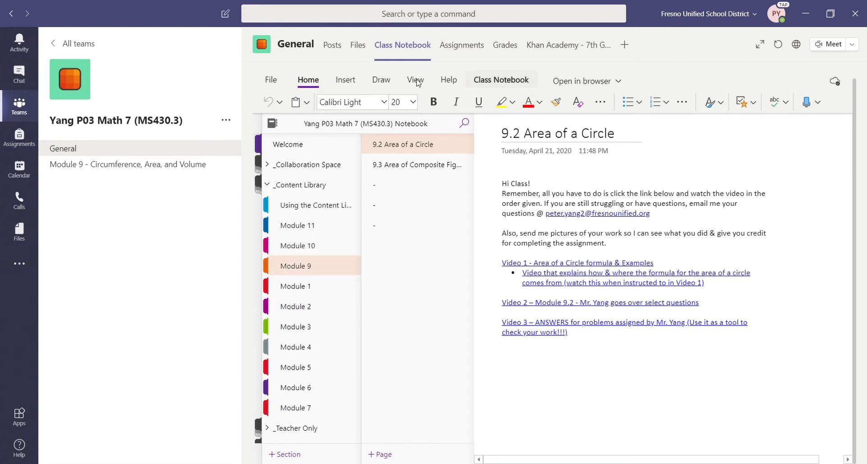
{"action": "left_click", "coordinate": [500, 81]}
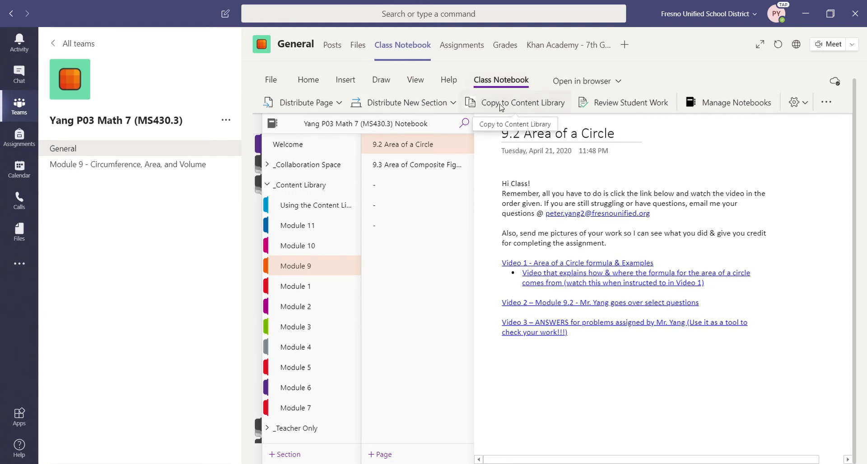
{"action": "left_click", "coordinate": [500, 103]}
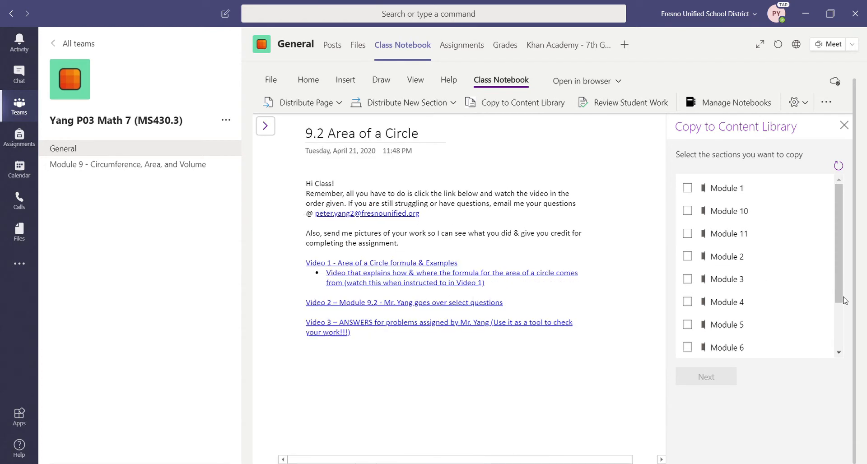
{"action": "scroll", "coordinate": [839, 316], "scroll_direction": "down", "scroll_amount": 3}
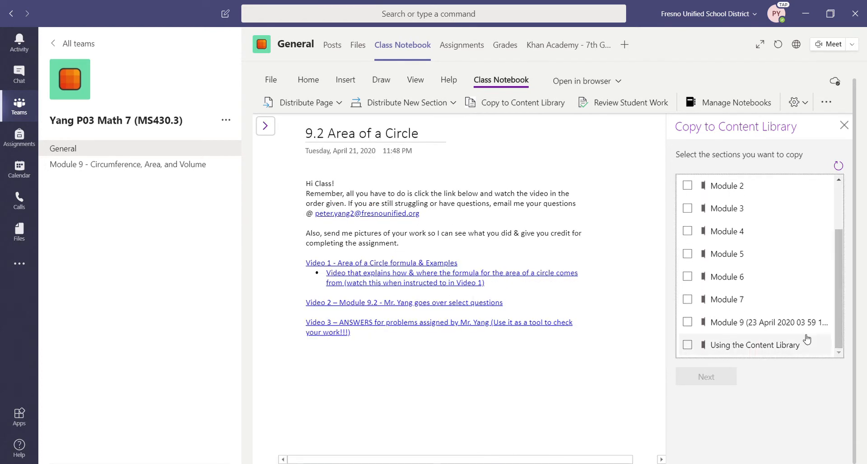
{"action": "scroll", "coordinate": [809, 299], "scroll_direction": "up", "scroll_amount": 3}
{"action": "scroll", "coordinate": [728, 312], "scroll_direction": "down", "scroll_amount": 3}
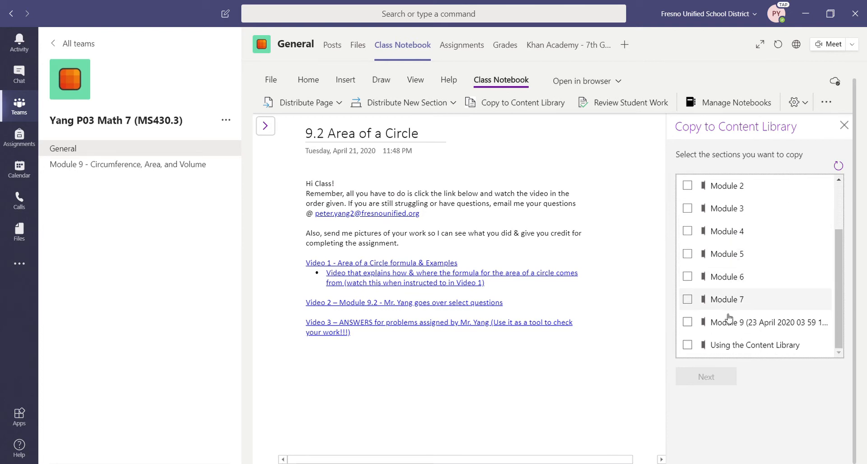
{"action": "left_click", "coordinate": [687, 322]}
{"action": "left_click", "coordinate": [706, 378]}
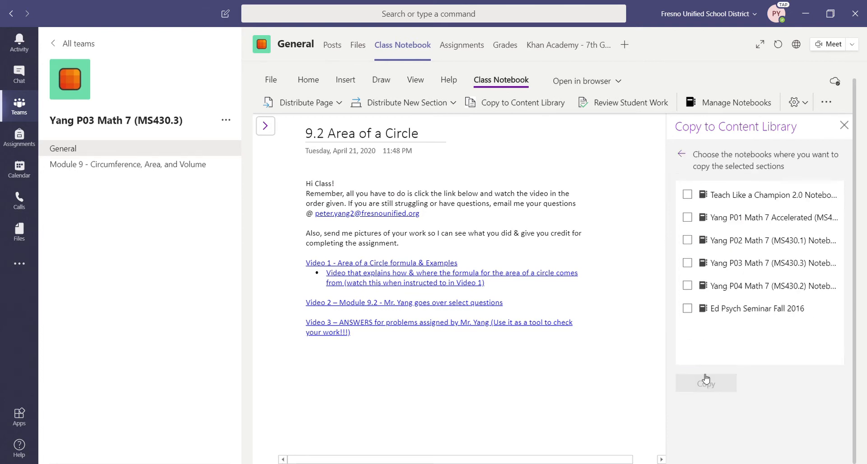
Select the P04, P02 and P01 Math 7 notebooks as copy destinations and close the copy pane without copying
{"action": "left_click", "coordinate": [717, 289]}
{"action": "left_click", "coordinate": [714, 241]}
{"action": "left_click", "coordinate": [714, 221]}
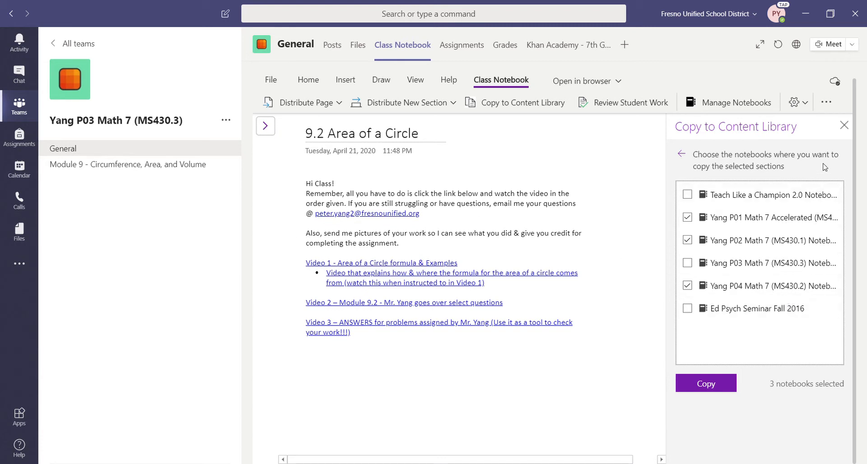
{"action": "left_click", "coordinate": [843, 125]}
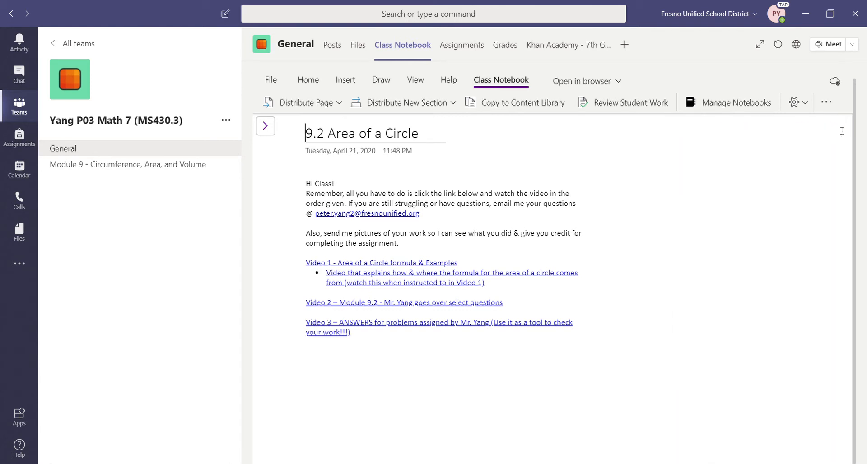
Permanently delete the Module 10 and Module 11 sections from the Content Library
{"action": "left_click", "coordinate": [264, 126]}
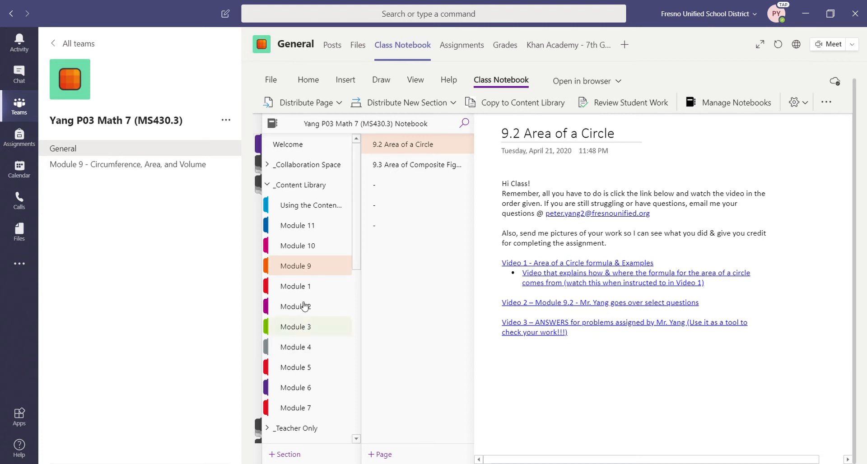
{"action": "right_click", "coordinate": [300, 251]}
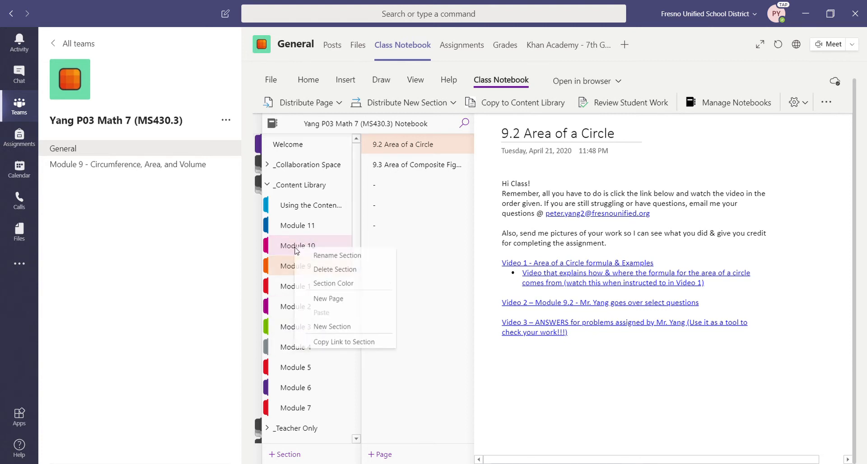
{"action": "left_click", "coordinate": [321, 271]}
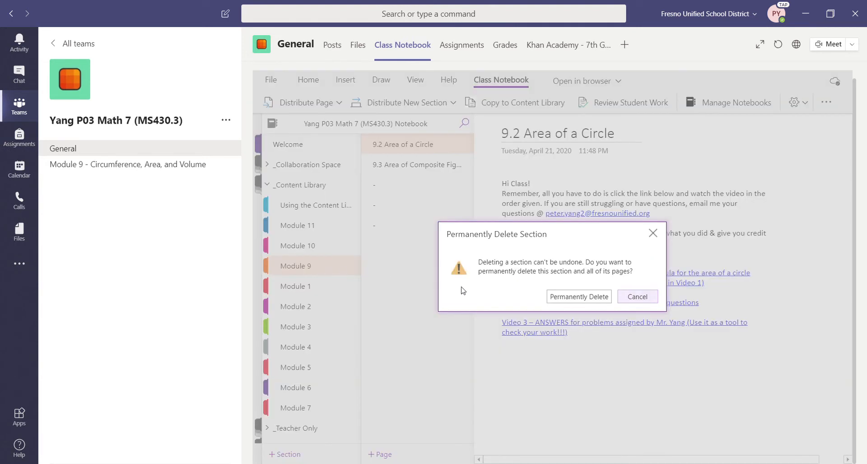
{"action": "left_click", "coordinate": [576, 298]}
{"action": "right_click", "coordinate": [279, 227]}
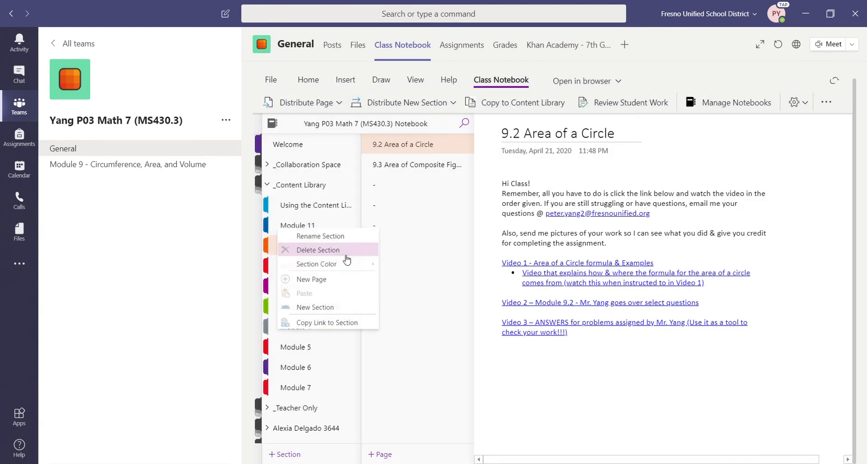
{"action": "left_click", "coordinate": [345, 253]}
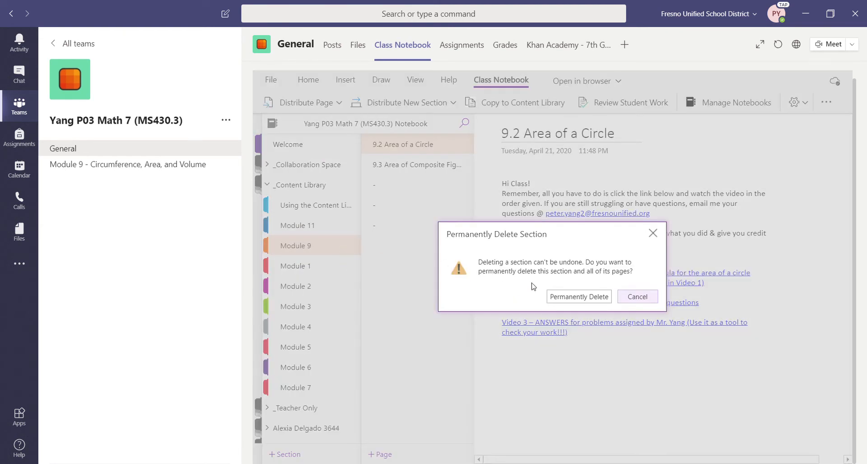
{"action": "left_click", "coordinate": [555, 298]}
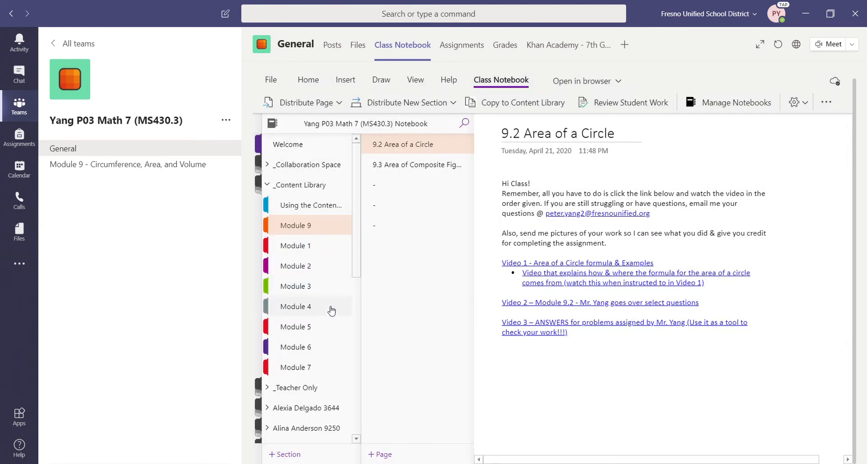
Retitle the first untitled page below 9.3 in Module 9 as "9.4asdfasd"
{"action": "left_click", "coordinate": [382, 186]}
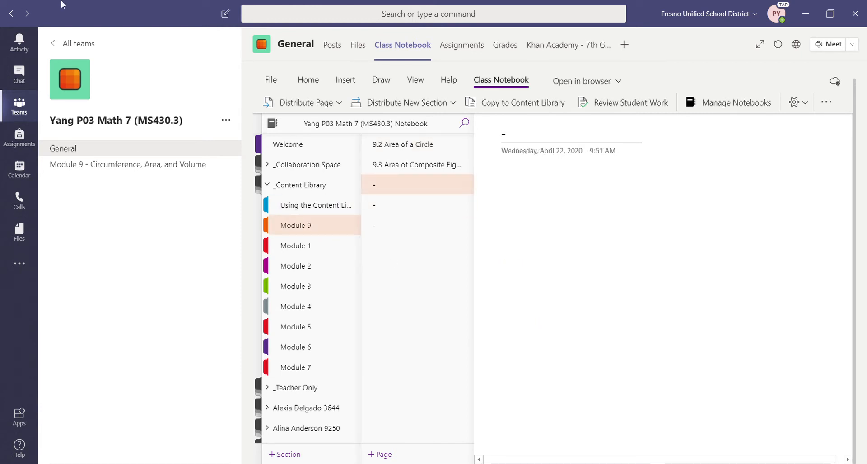
{"action": "type", "text": "9.4"}
{"action": "key", "text": "BackSpace"}
{"action": "key", "text": "BackSpace"}
{"action": "type", "text": "4"}
{"action": "left_click", "coordinate": [620, 313]}
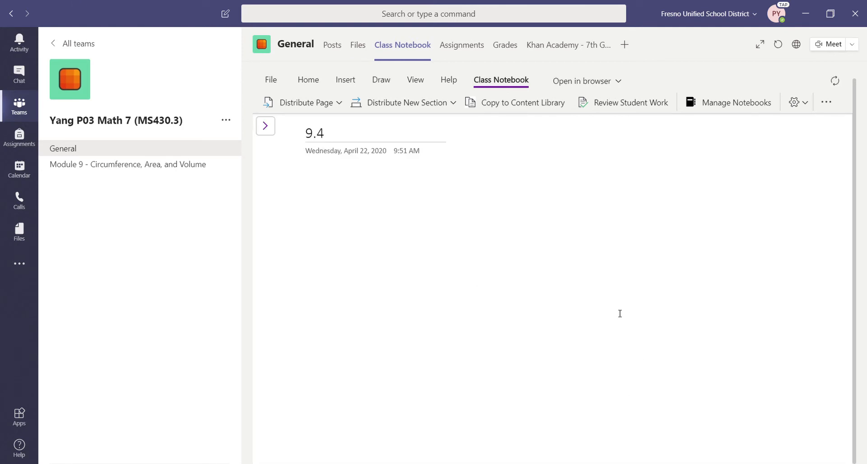
{"action": "type", "text": "asdfasd"}
{"action": "left_click", "coordinate": [265, 125]}
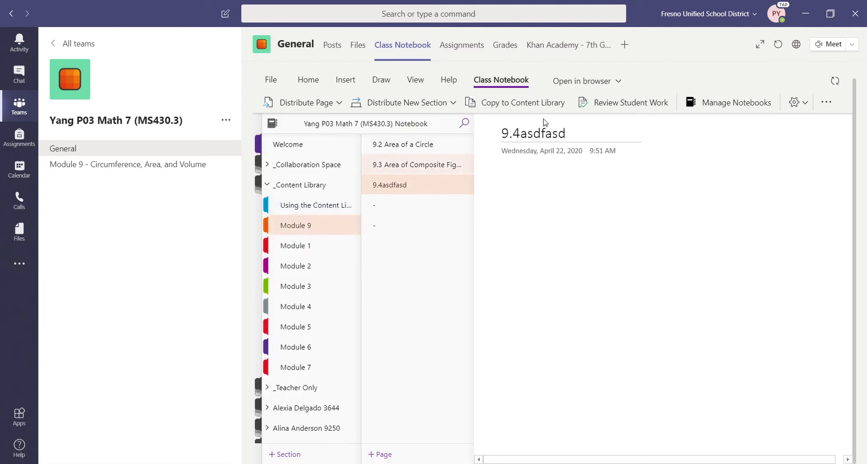
Set up another Content Library copy of Module 9 to the P01, P02 and P04 Math 7 notebooks, and close it without copying
{"action": "left_click", "coordinate": [550, 106]}
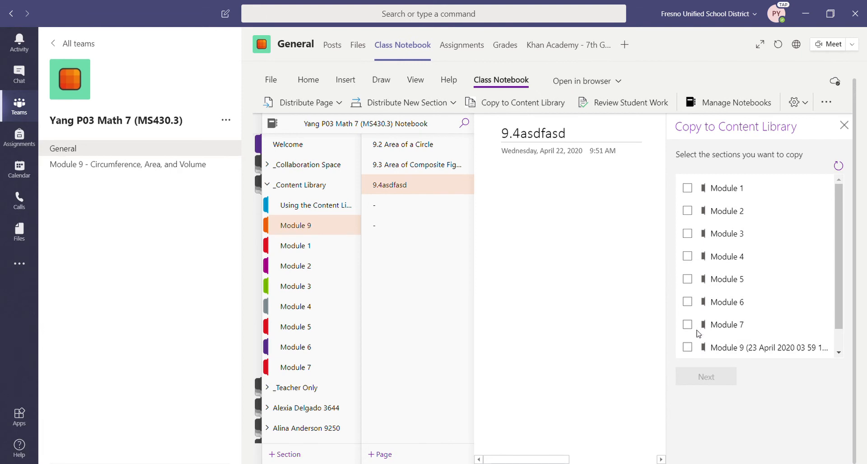
{"action": "left_click", "coordinate": [688, 347]}
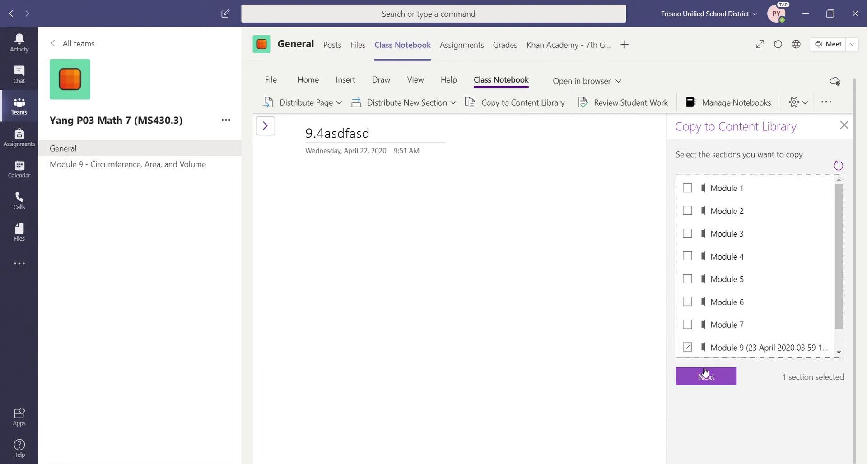
{"action": "left_click", "coordinate": [706, 375]}
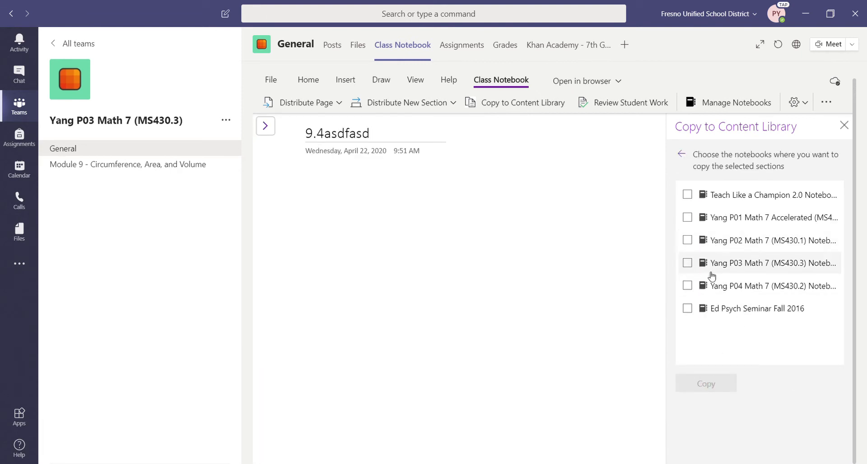
{"action": "left_click", "coordinate": [687, 218]}
{"action": "left_click", "coordinate": [687, 241]}
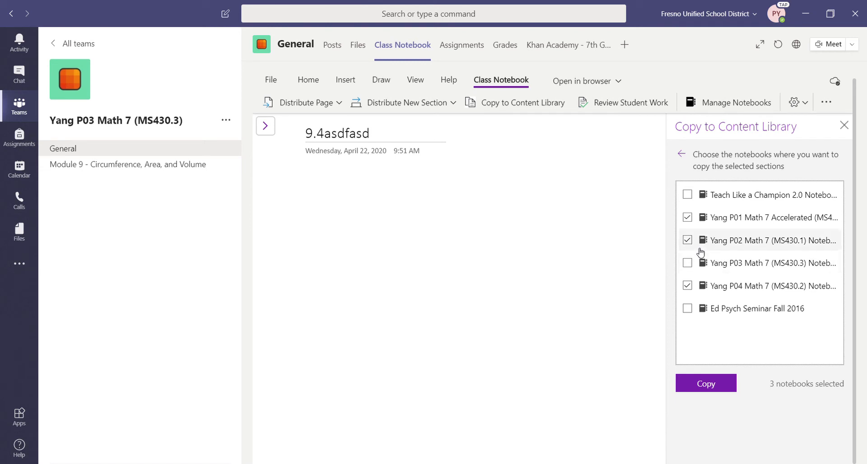
{"action": "left_click", "coordinate": [839, 132]}
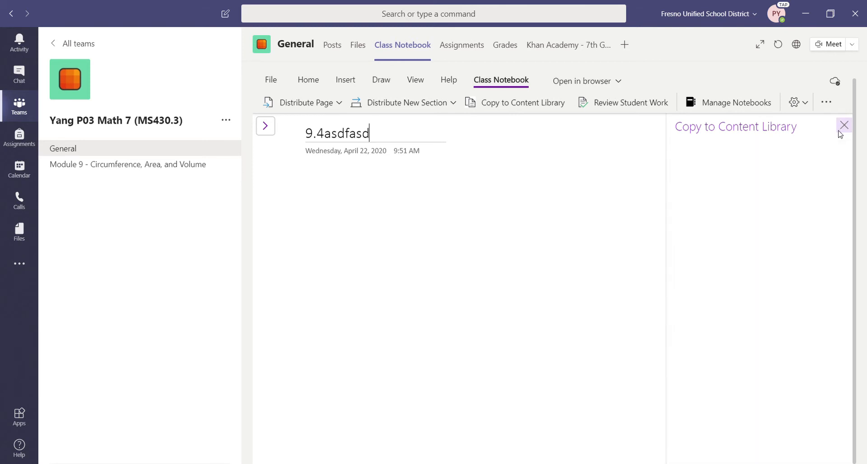
Replace the title of the 9.4asdfasd page in Module 9 with "-"
{"action": "left_click", "coordinate": [265, 125]}
{"action": "right_click", "coordinate": [379, 186]}
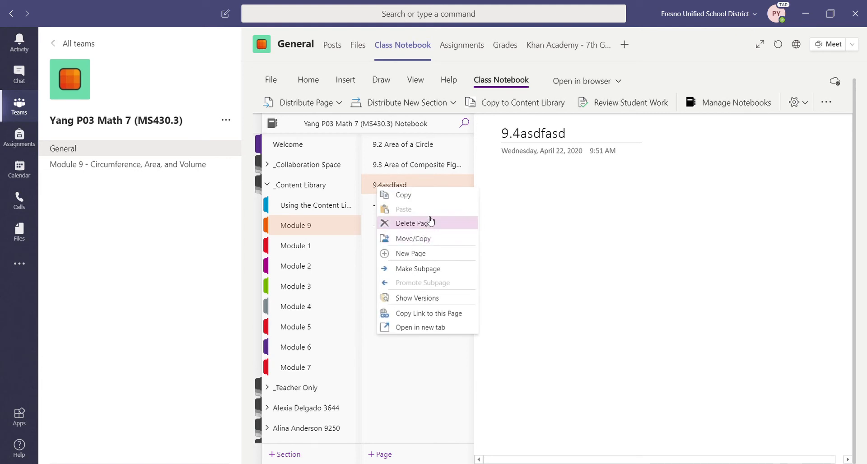
{"action": "left_click", "coordinate": [577, 139]}
{"action": "double_click", "coordinate": [331, 136]}
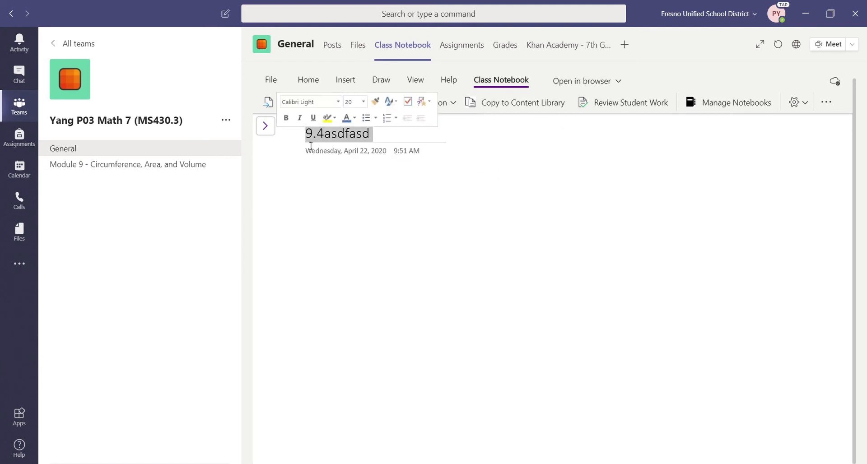
{"action": "type", "text": "-"}
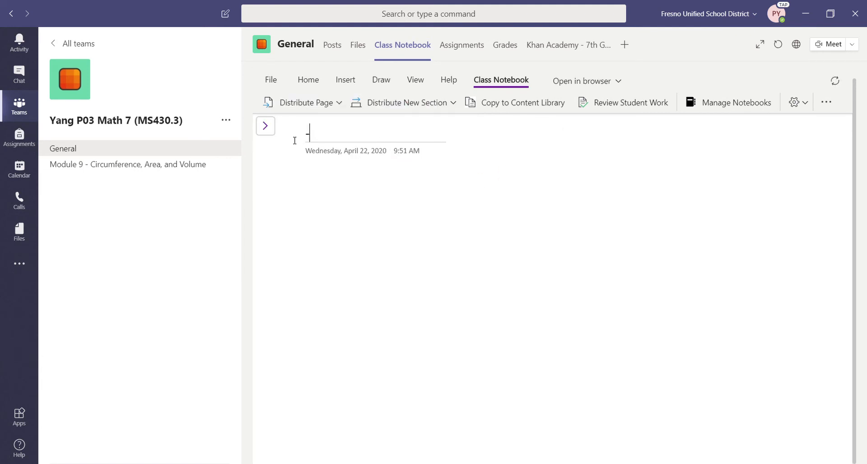
{"action": "left_click", "coordinate": [265, 126]}
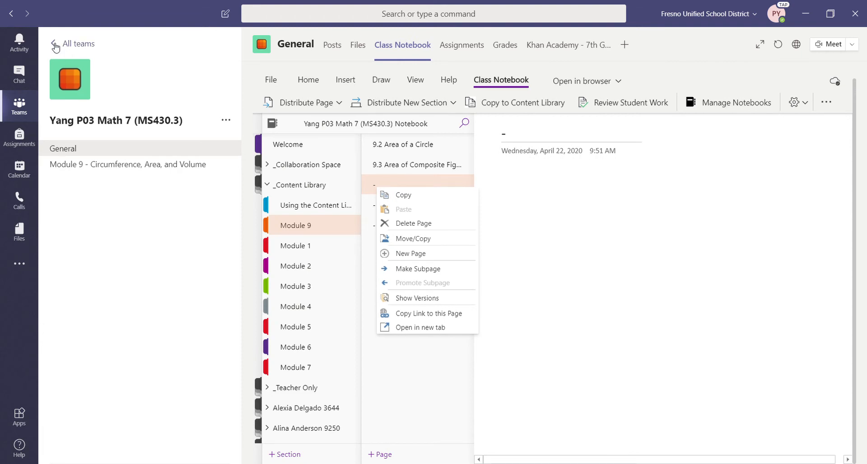
Switch to the P01 Math 7 Accelerated team, open its class notebook, and expand the Content Library to view its sections
{"action": "left_click", "coordinate": [55, 46]}
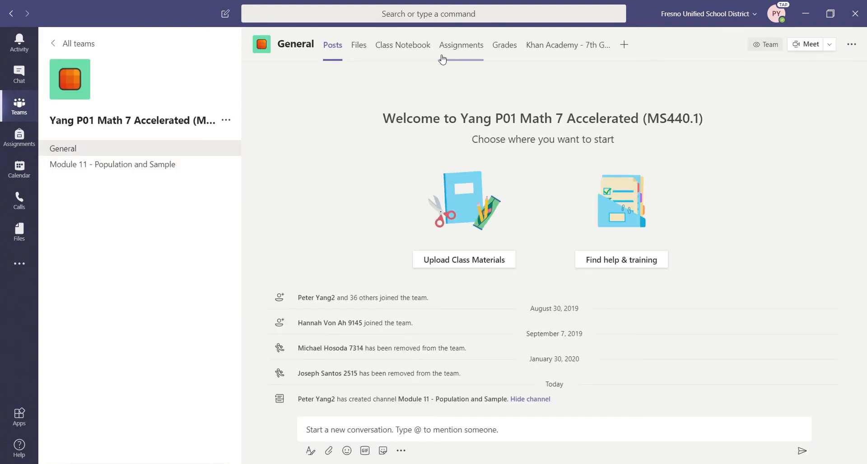
{"action": "left_click", "coordinate": [408, 54]}
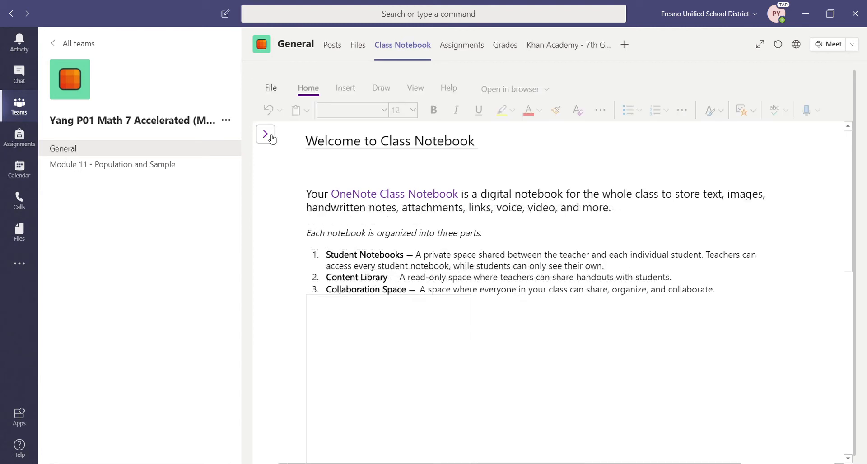
{"action": "left_click", "coordinate": [270, 135]}
{"action": "left_click", "coordinate": [303, 194]}
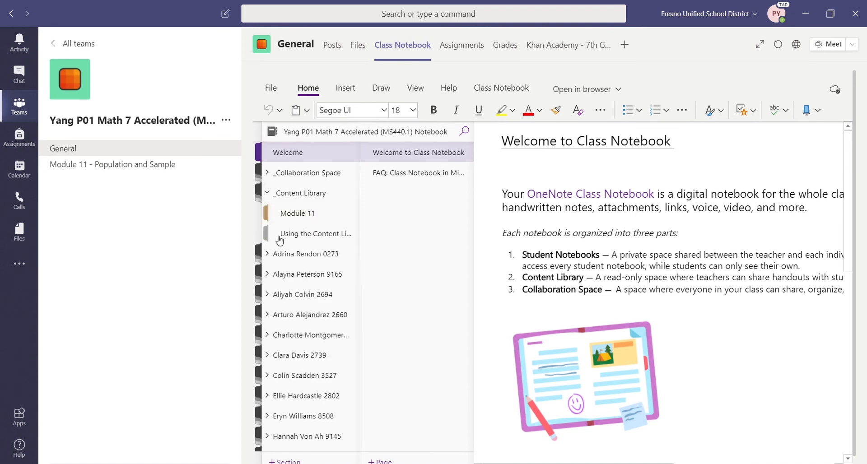
Return to the teams overview, look in on the P02 Math 7 team, and open the P03 Math 7 team
{"action": "left_click", "coordinate": [67, 53]}
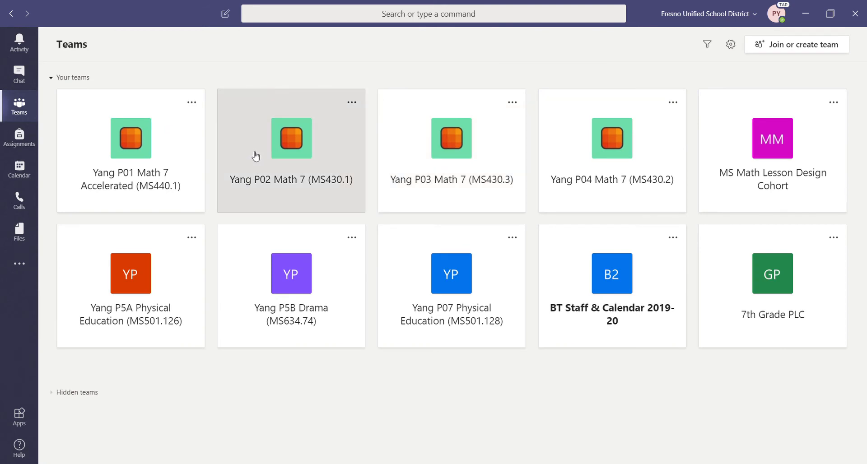
{"action": "left_click", "coordinate": [321, 192]}
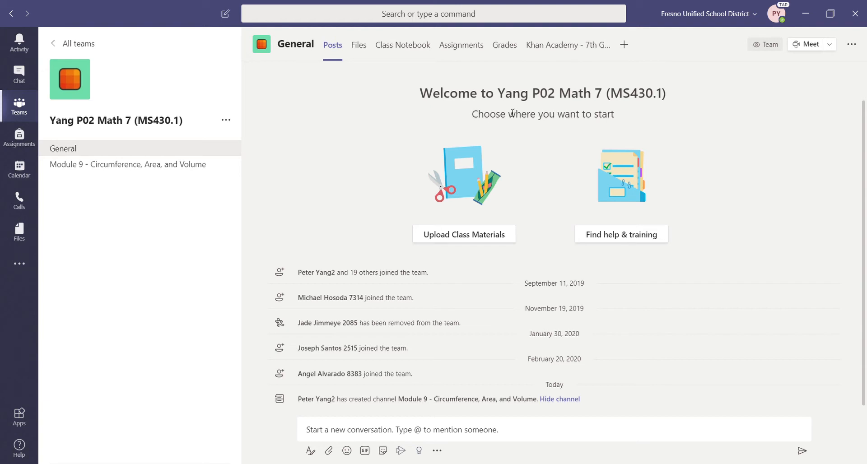
{"action": "left_click", "coordinate": [81, 47]}
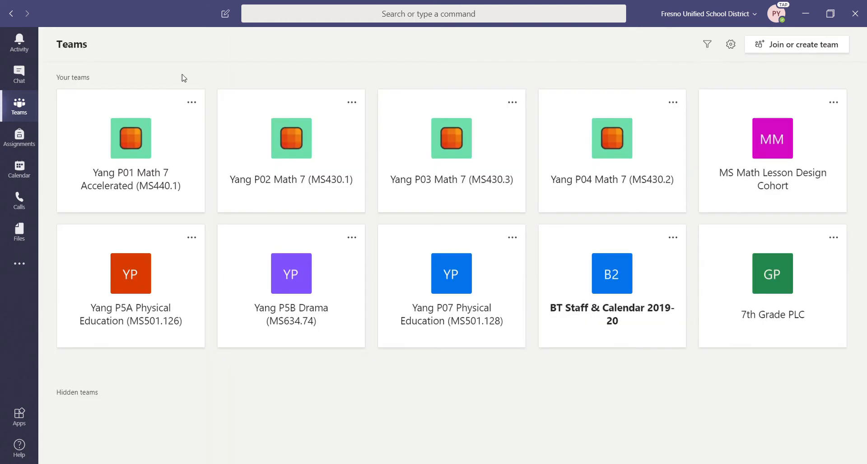
{"action": "left_click", "coordinate": [426, 166]}
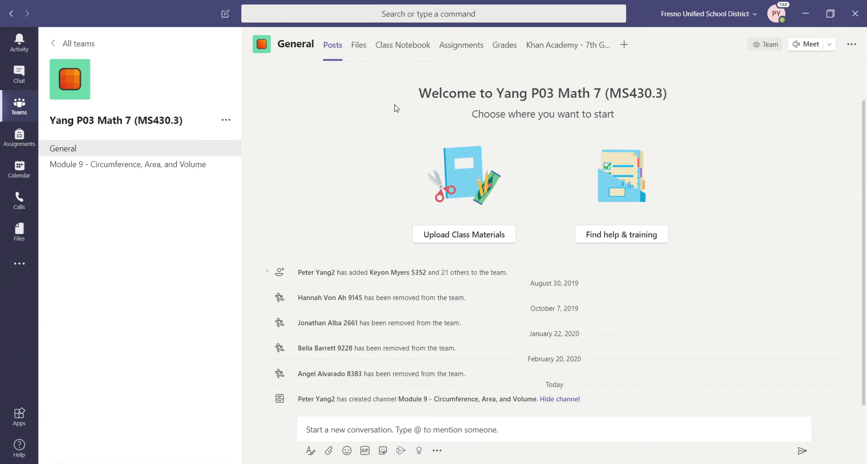
Open the General channel's files and view the kinds of items that can be created there, without creating any
{"action": "left_click", "coordinate": [358, 50]}
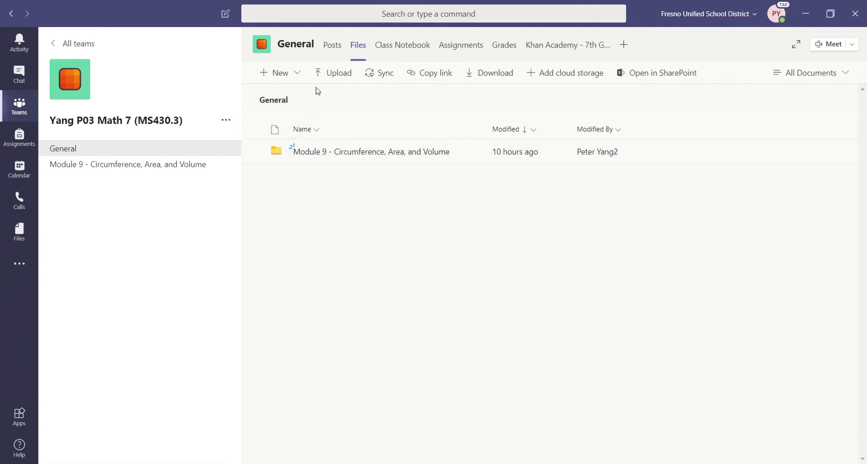
{"action": "left_click", "coordinate": [299, 77]}
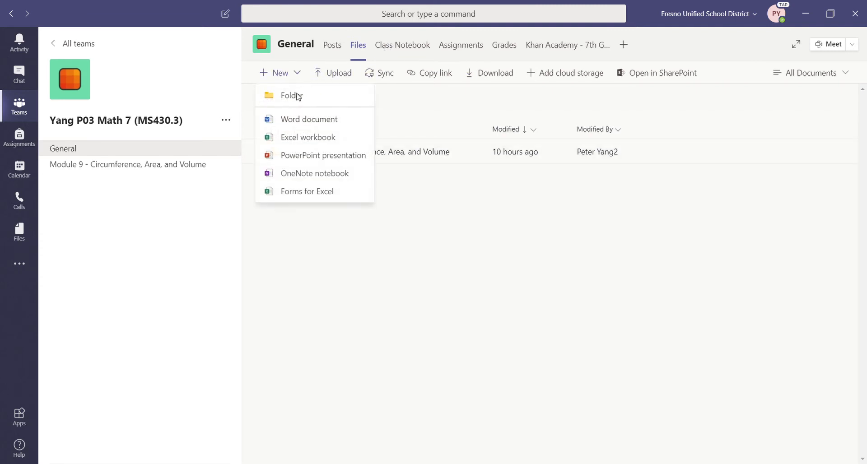
{"action": "left_click", "coordinate": [404, 195]}
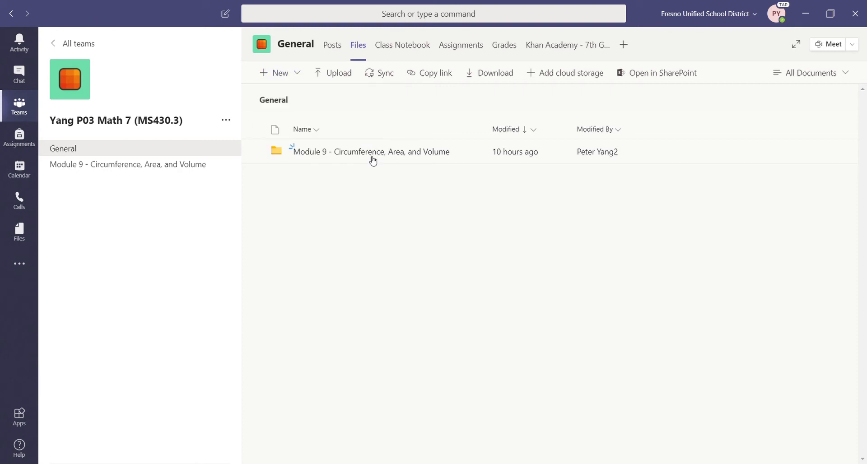
Open the Module 9 - Circumference, Area, and Volume folder and start a file upload, dismissing it without uploading anything
{"action": "left_click", "coordinate": [346, 154]}
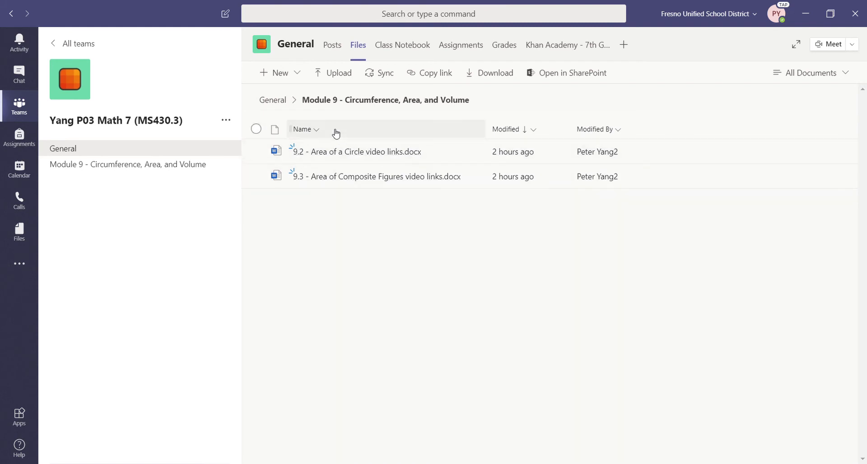
{"action": "left_click", "coordinate": [336, 77]}
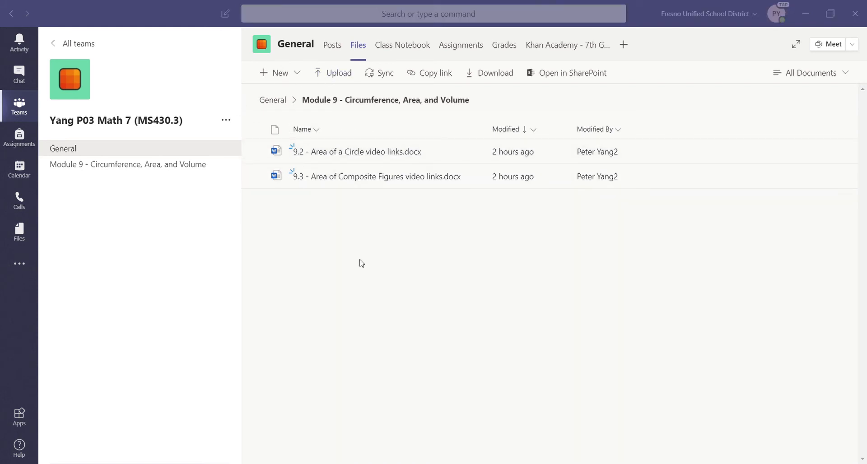
{"action": "left_click", "coordinate": [392, 233]}
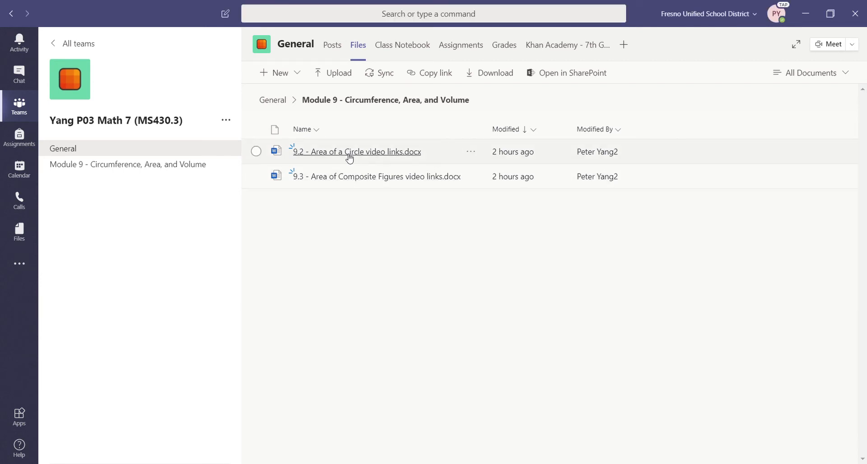
Open the 9.2 - Area of a Circle video links document to review its instructions and links, and return to the channel's files
{"action": "left_click", "coordinate": [349, 159]}
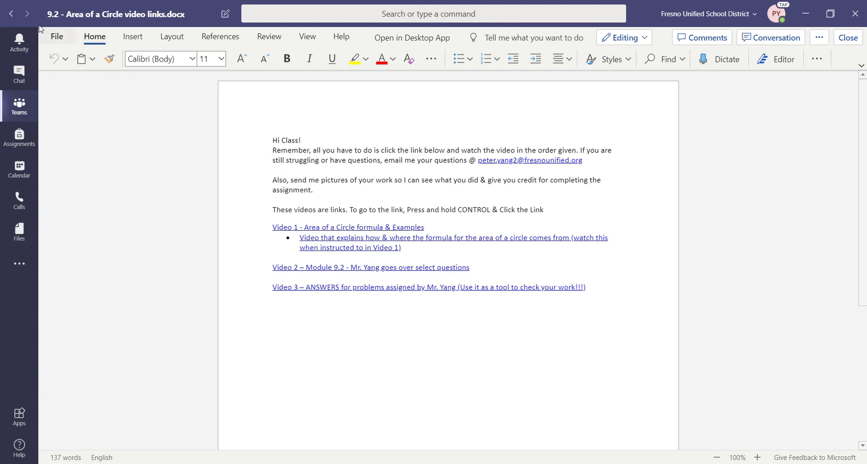
{"action": "left_click", "coordinate": [18, 16]}
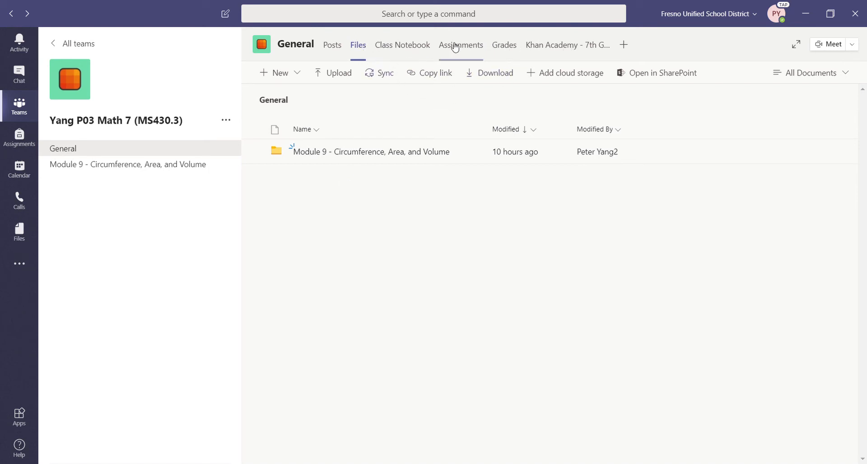
Open the General channel's Khan Academy page and look through the 7th grade math course from start to end
{"action": "left_click", "coordinate": [571, 50]}
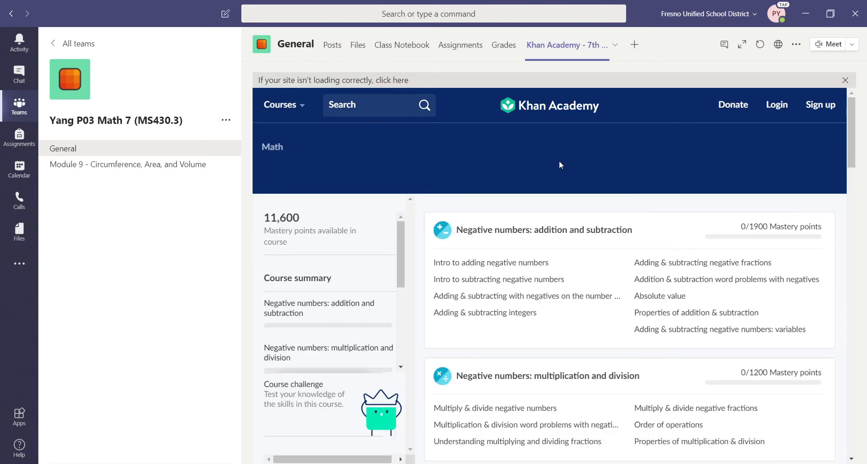
{"action": "scroll", "coordinate": [543, 228], "scroll_direction": "down", "scroll_amount": 1}
{"action": "scroll", "coordinate": [544, 228], "scroll_direction": "down", "scroll_amount": 5}
{"action": "scroll", "coordinate": [536, 226], "scroll_direction": "up", "scroll_amount": 6}
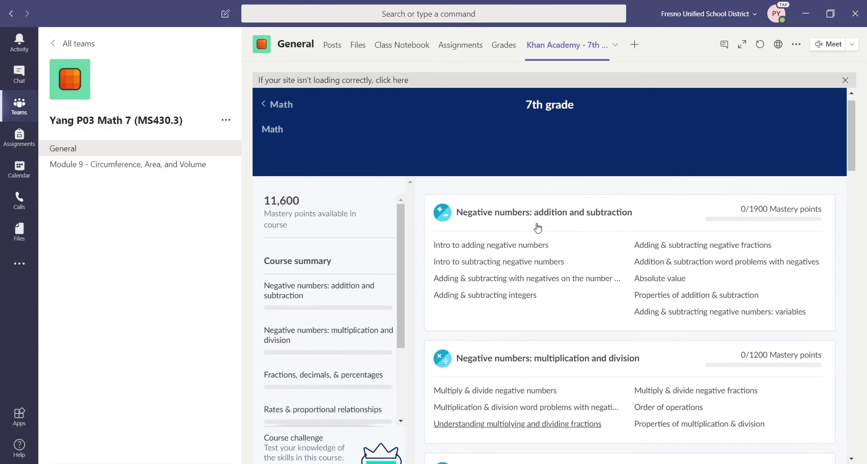
{"action": "scroll", "coordinate": [535, 223], "scroll_direction": "down", "scroll_amount": 10}
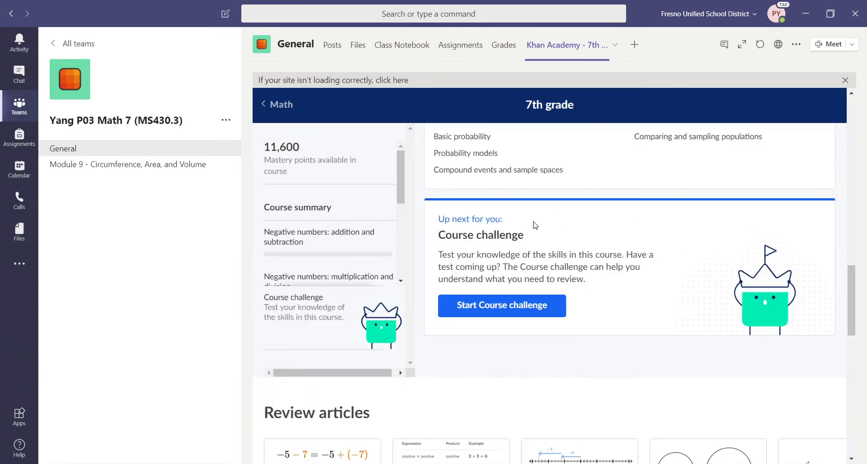
{"action": "scroll", "coordinate": [535, 225], "scroll_direction": "up", "scroll_amount": 10}
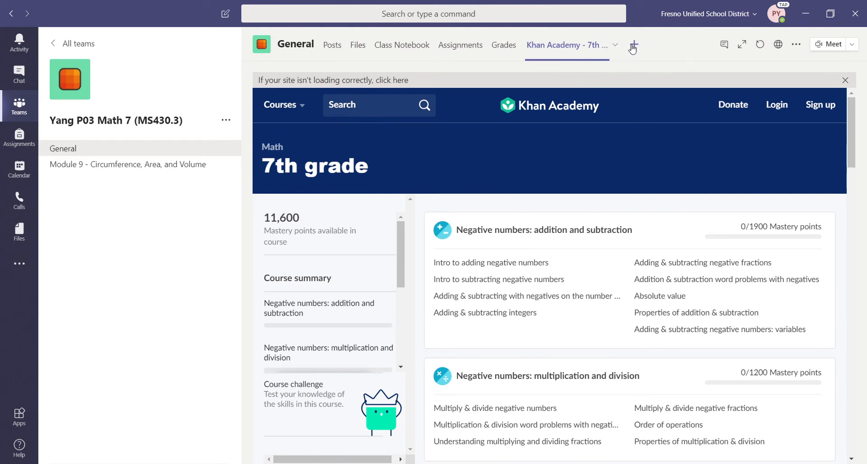
Set up a website tab named "Khan Academy" for the General channel, and close the setup without saving
{"action": "left_click", "coordinate": [633, 46]}
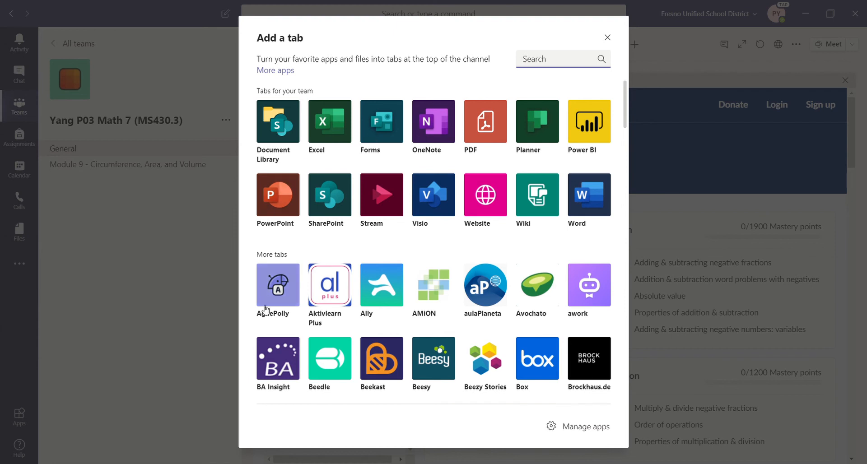
{"action": "left_click", "coordinate": [495, 201]}
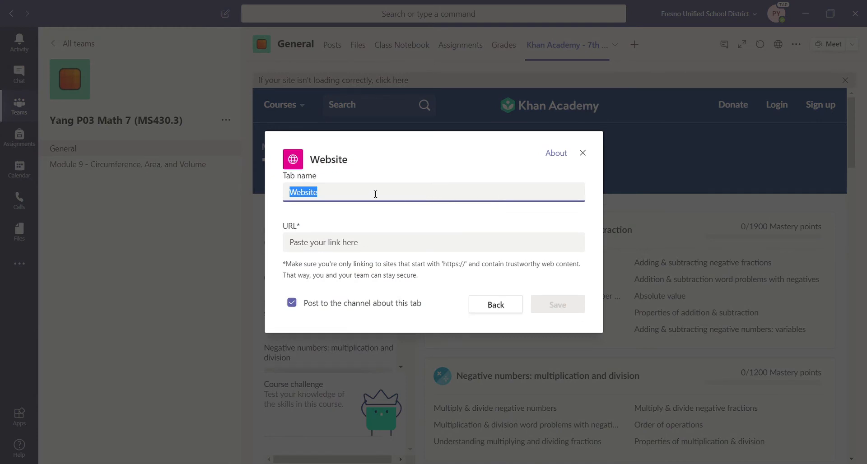
{"action": "type", "text": "Khan Academy"}
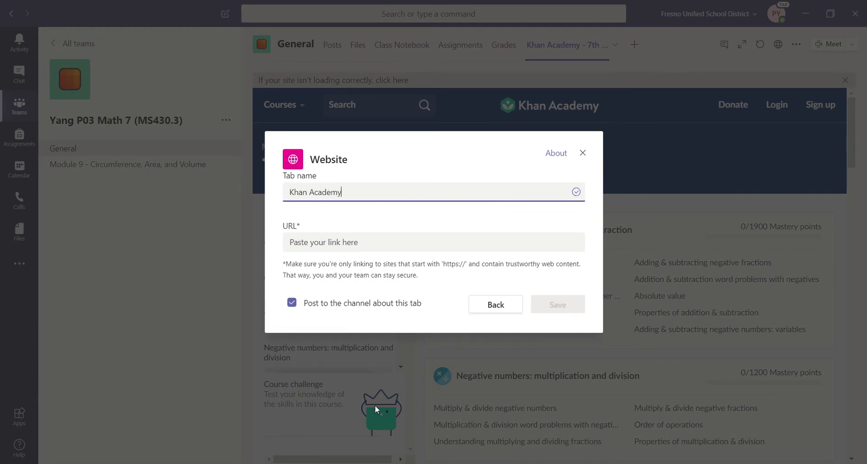
{"action": "left_click", "coordinate": [367, 245]}
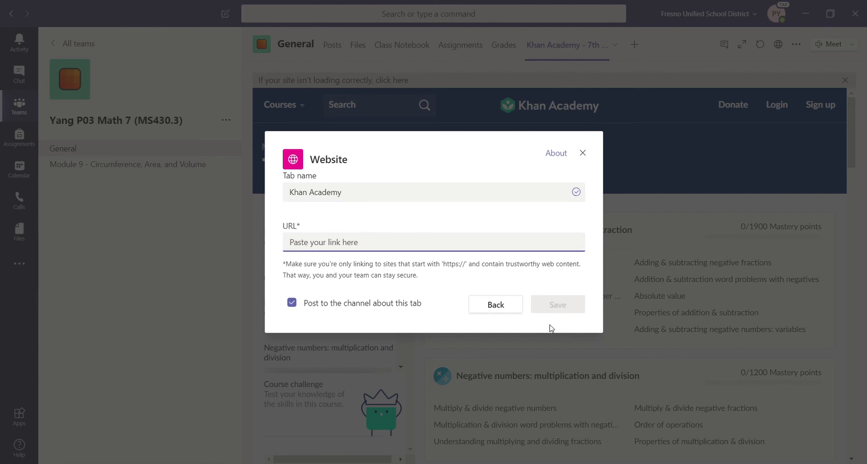
{"action": "left_click", "coordinate": [582, 154]}
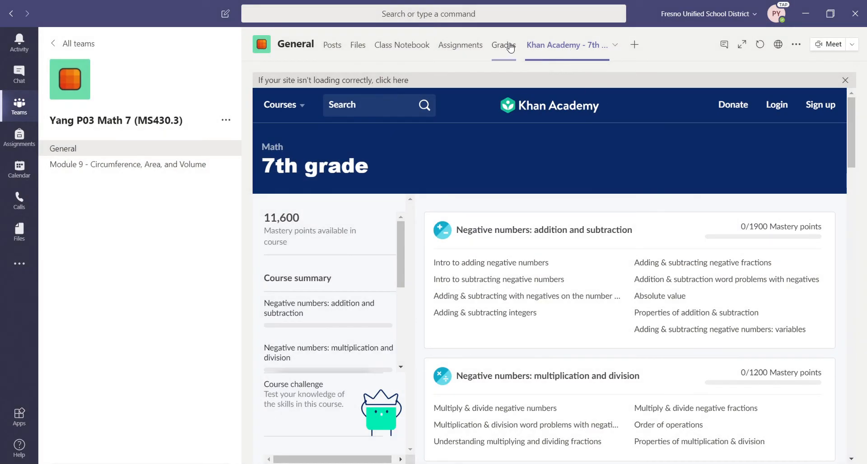
Reload the existing Khan Academy page and browse its 7th grade units
{"action": "left_click", "coordinate": [550, 48]}
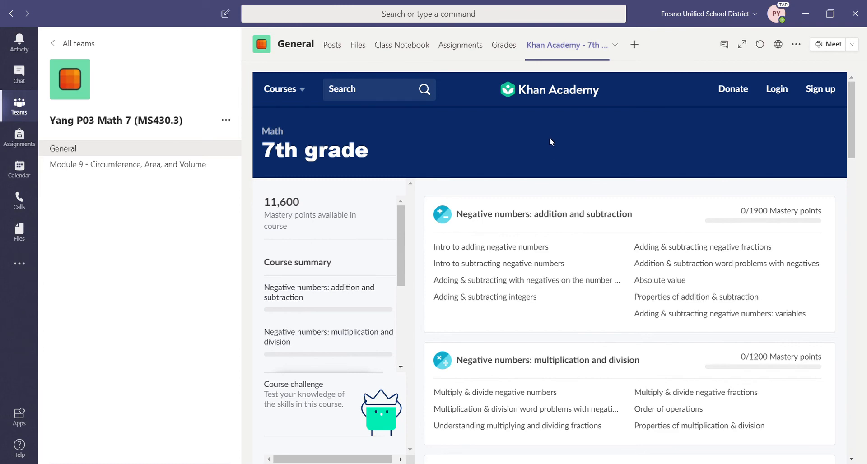
{"action": "scroll", "coordinate": [550, 137], "scroll_direction": "down", "scroll_amount": 8}
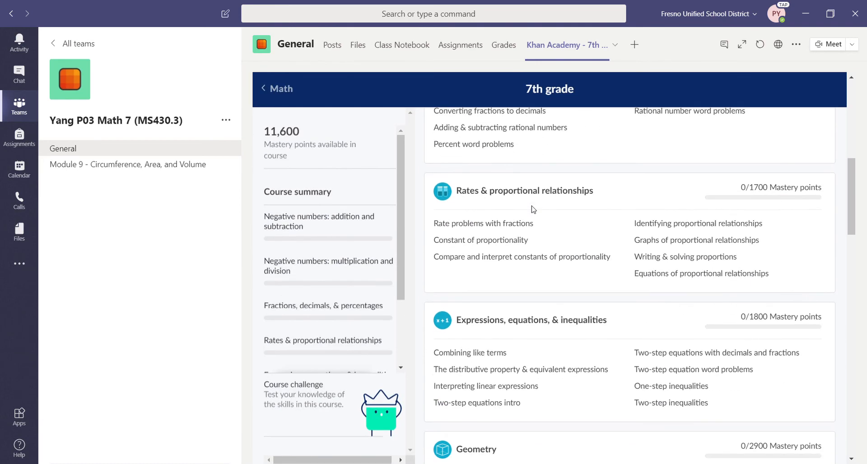
Pin the 9.2 - Area of a Circle video links document to the top of the General channel's Module 9 folder
{"action": "left_click", "coordinate": [358, 45]}
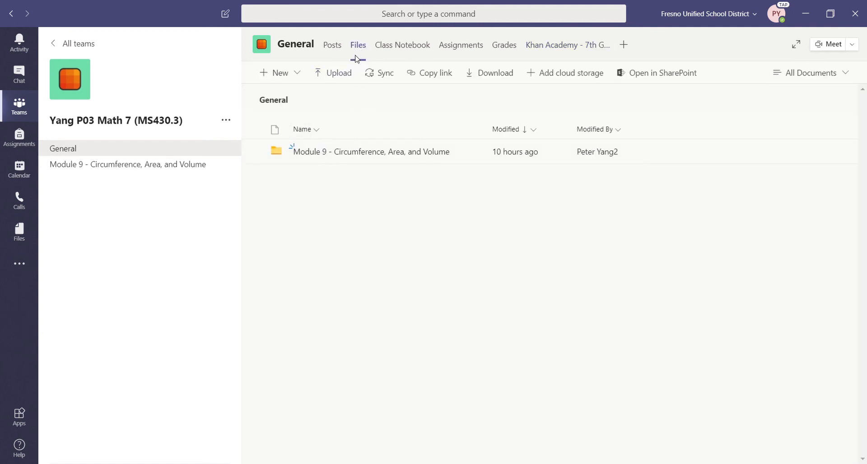
{"action": "left_click", "coordinate": [354, 151]}
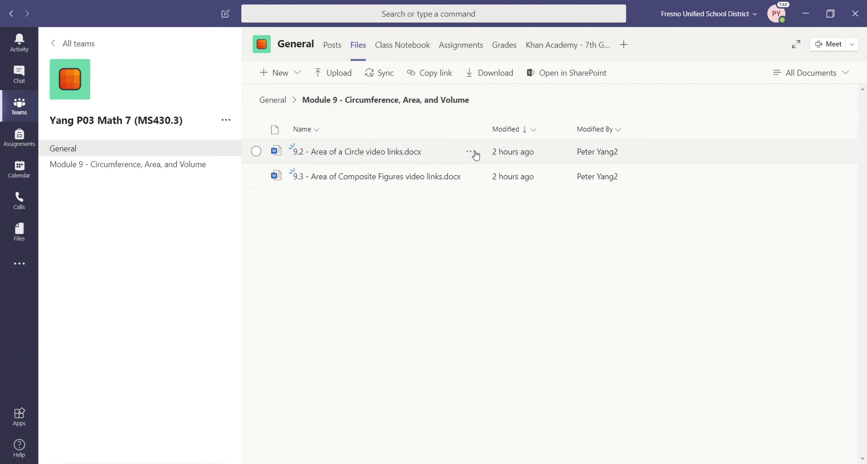
{"action": "left_click", "coordinate": [474, 153]}
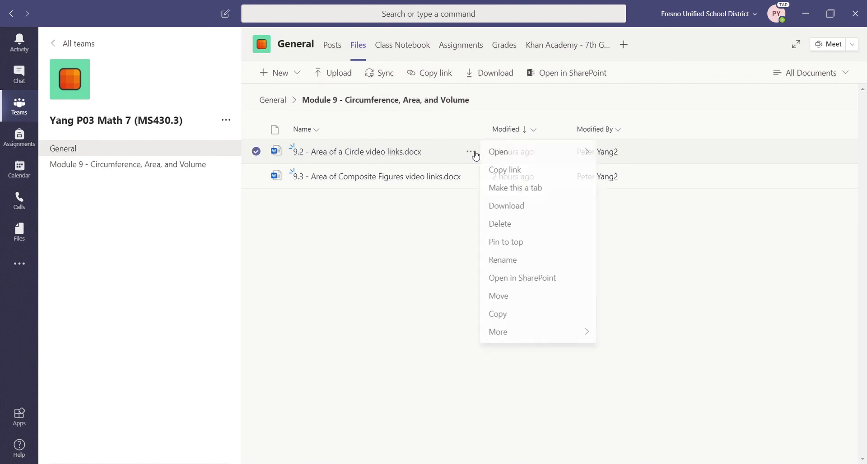
{"action": "left_click", "coordinate": [532, 245]}
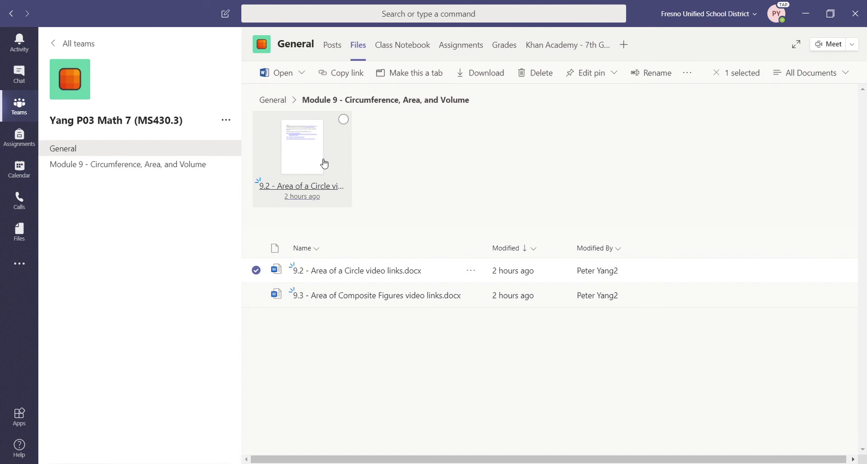
Unpin the 9.2 - Area of a Circle video links document from the Module 9 folder
{"action": "left_click", "coordinate": [471, 271]}
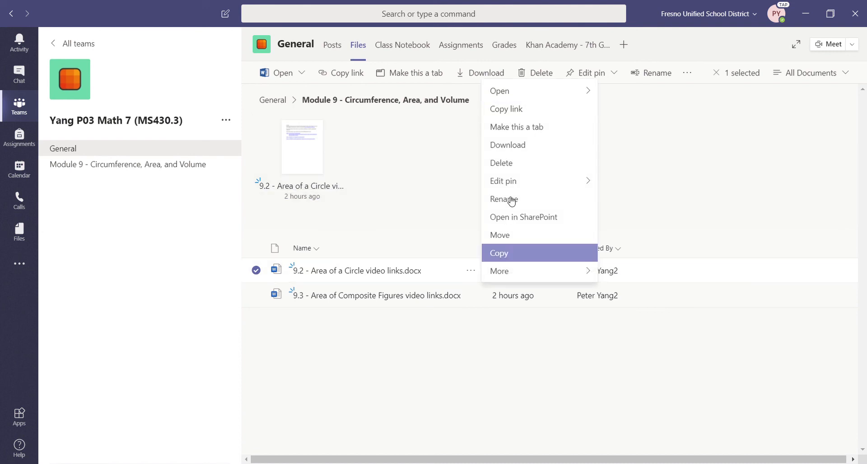
{"action": "mouse_move", "coordinate": [516, 187]}
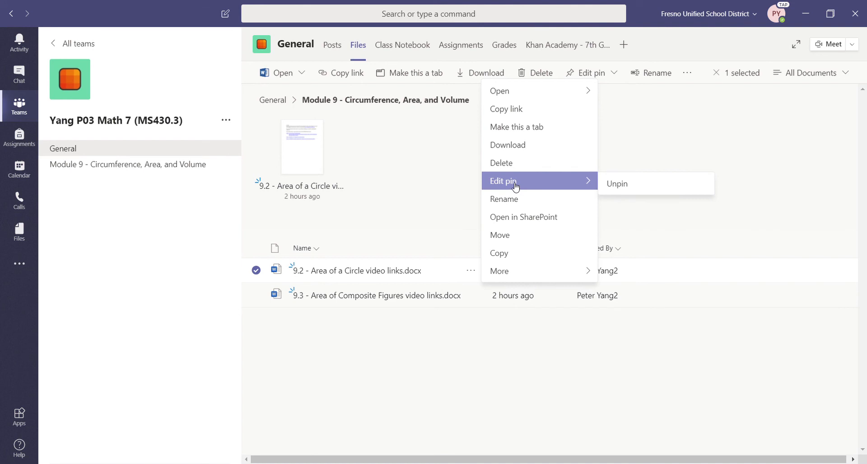
{"action": "left_click", "coordinate": [625, 185]}
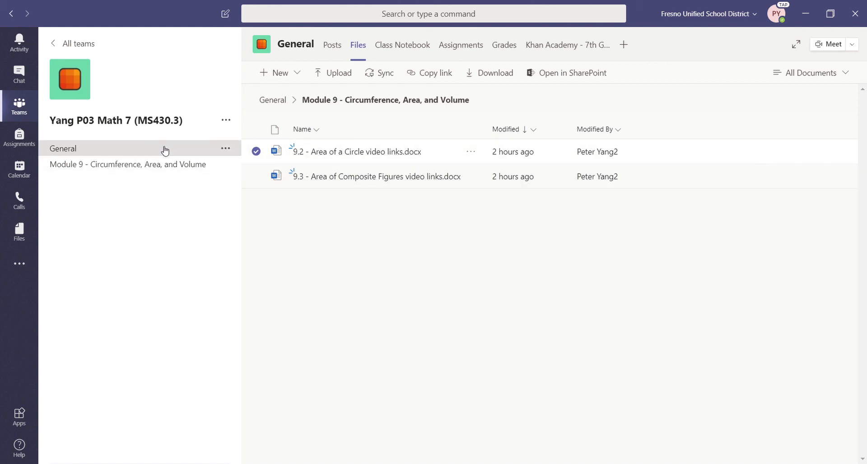
Review the General channel's posting permissions and analytics in its management settings, and return to its posts
{"action": "left_click", "coordinate": [133, 149]}
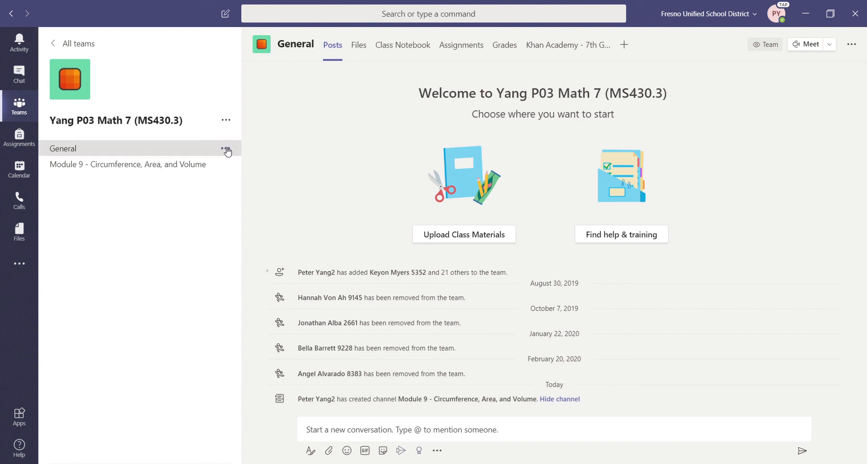
{"action": "left_click", "coordinate": [226, 150]}
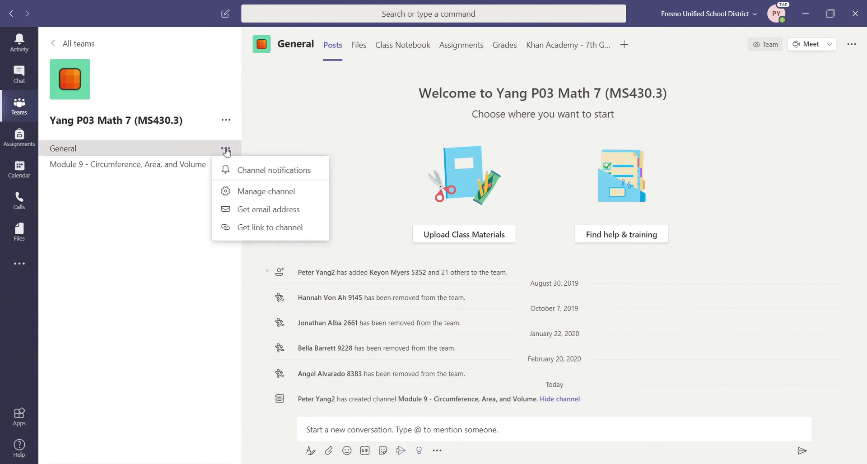
{"action": "left_click", "coordinate": [259, 194]}
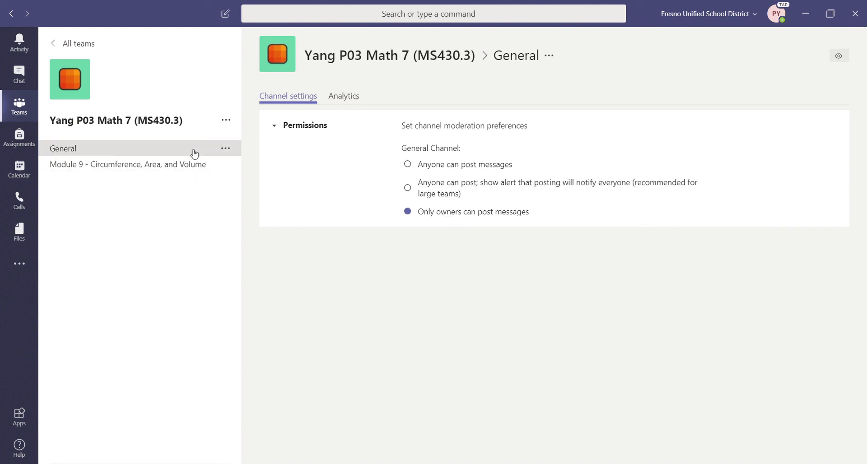
{"action": "left_click", "coordinate": [330, 98]}
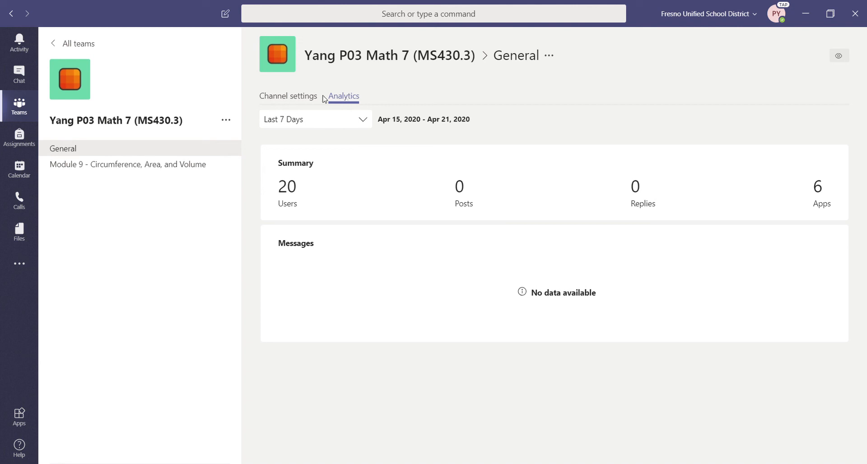
{"action": "left_click", "coordinate": [195, 151]}
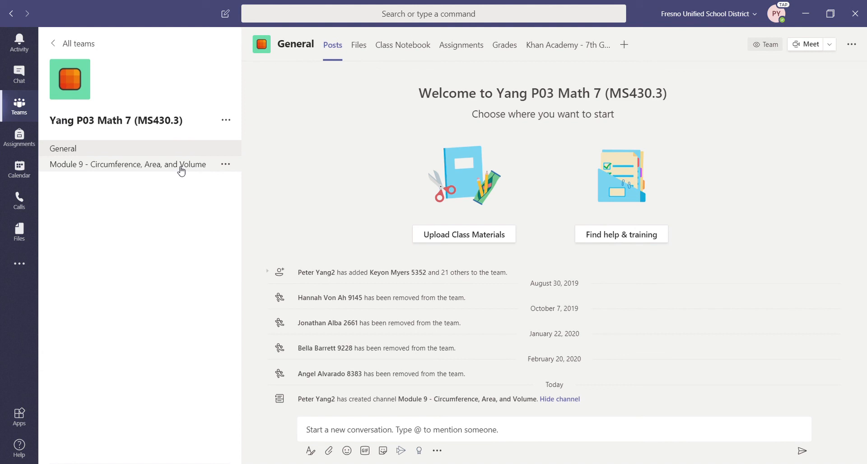
Open the Module 9 - Circumference, Area, and Volume channel and review the class team's options for adding a channel
{"action": "left_click", "coordinate": [181, 169]}
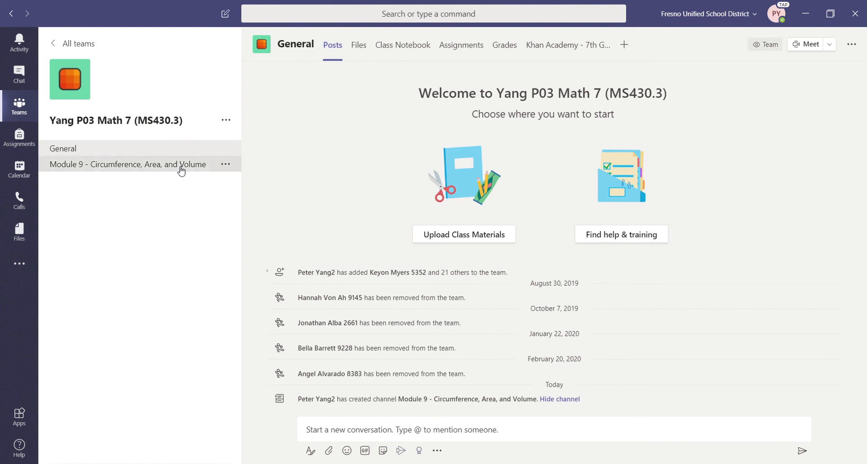
{"action": "left_click", "coordinate": [225, 123]}
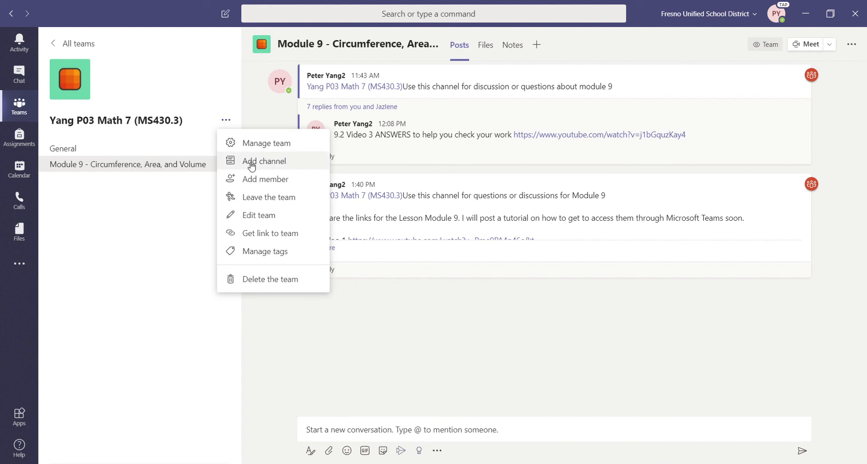
{"action": "left_click", "coordinate": [123, 174]}
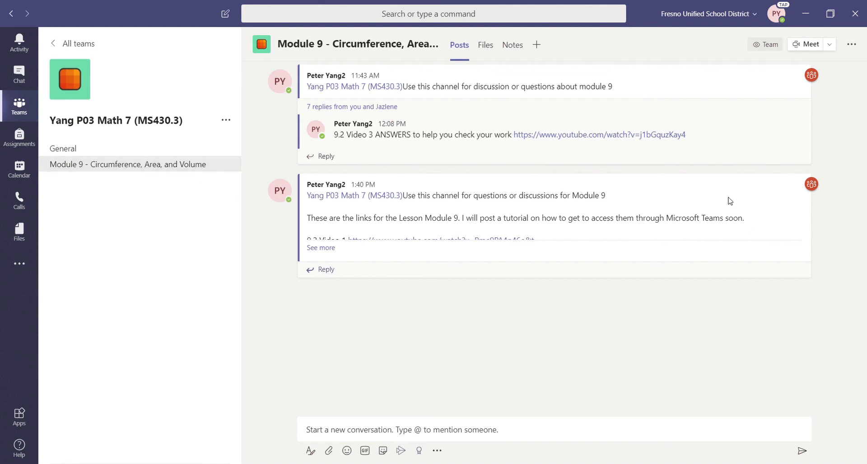
Expand the replies to the first Module 9 post, review the options on the student's 12:04 PM reply, and return to the teams overview
{"action": "left_click", "coordinate": [381, 107]}
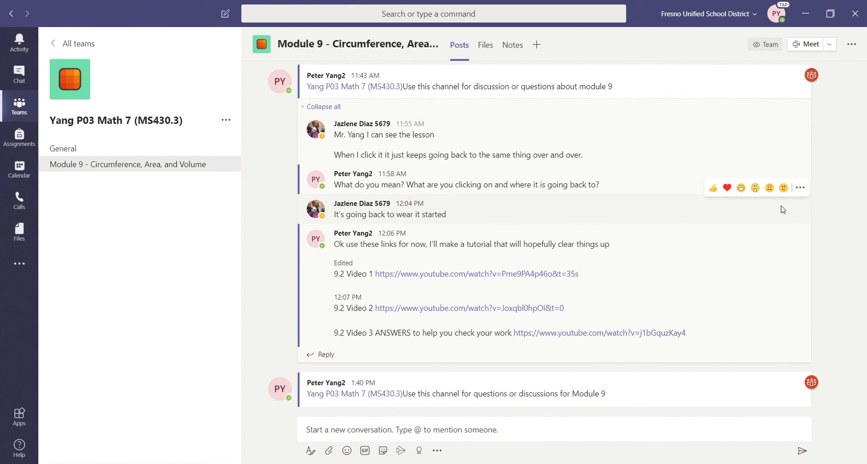
{"action": "left_click", "coordinate": [800, 188]}
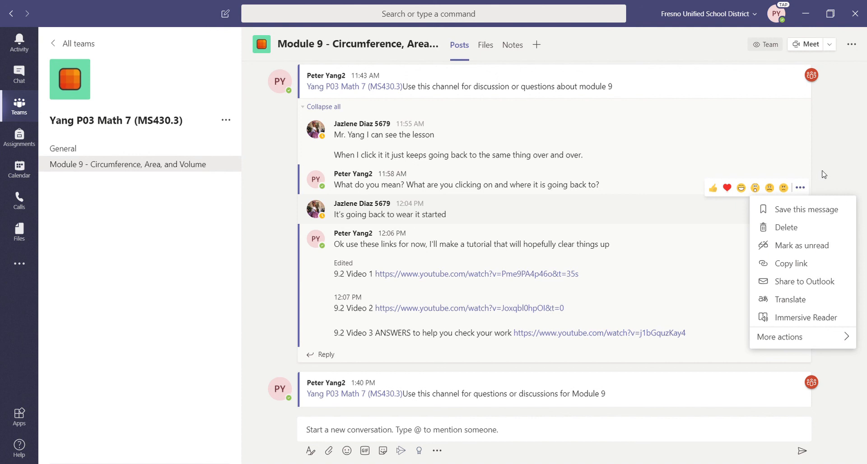
{"action": "left_click", "coordinate": [825, 174]}
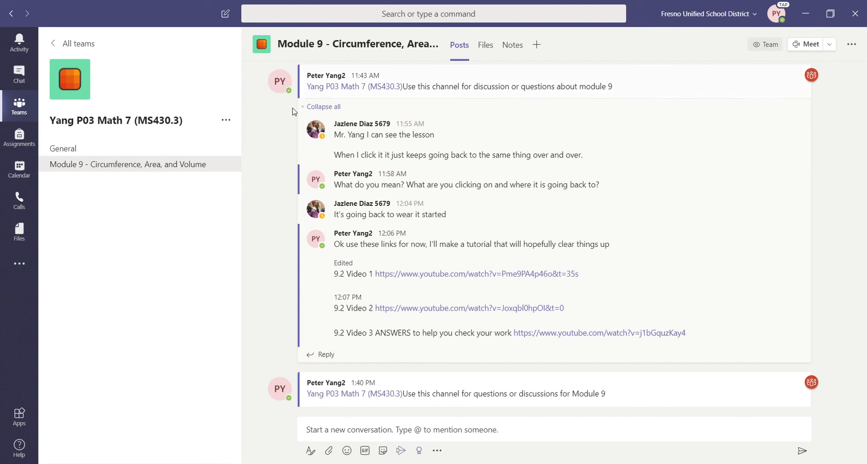
{"action": "left_click", "coordinate": [68, 45]}
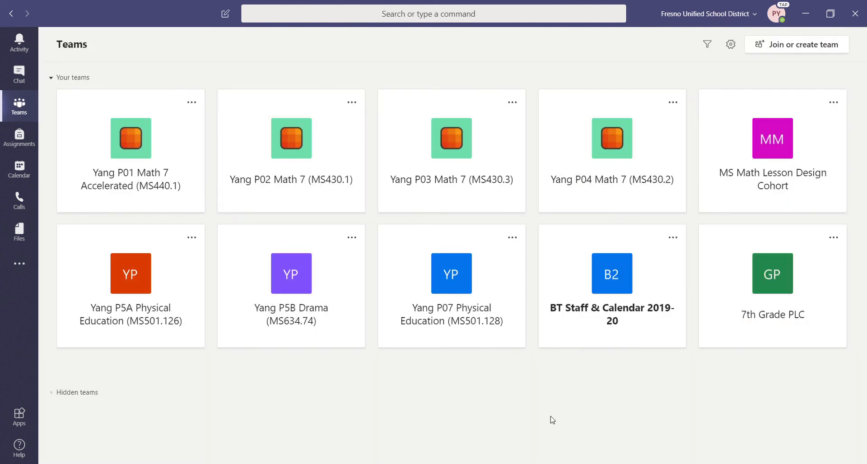